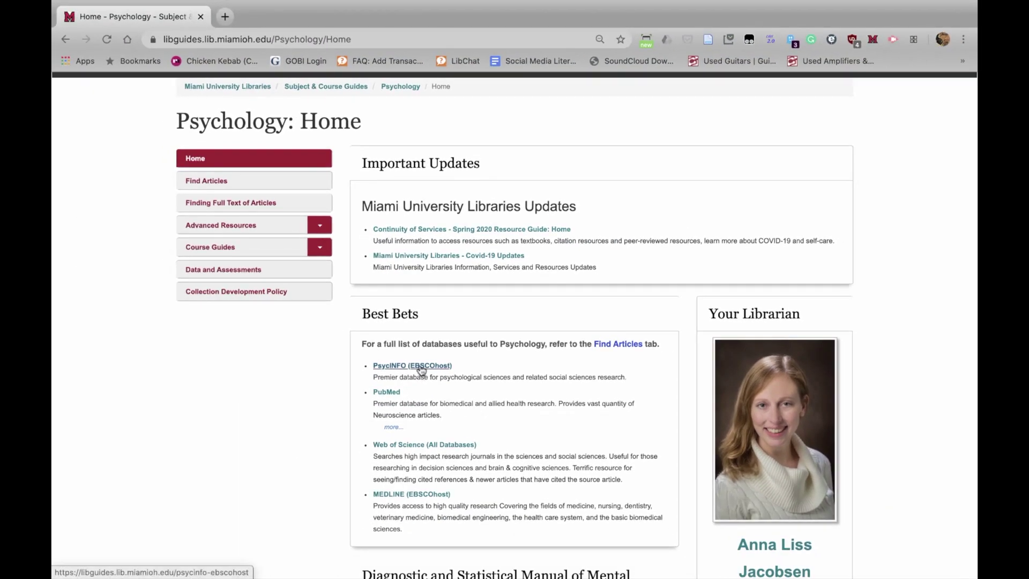
Step: Open PsycINFO (EBSCOhost) from the guide's Best Bets and log in through the library
click(421, 367)
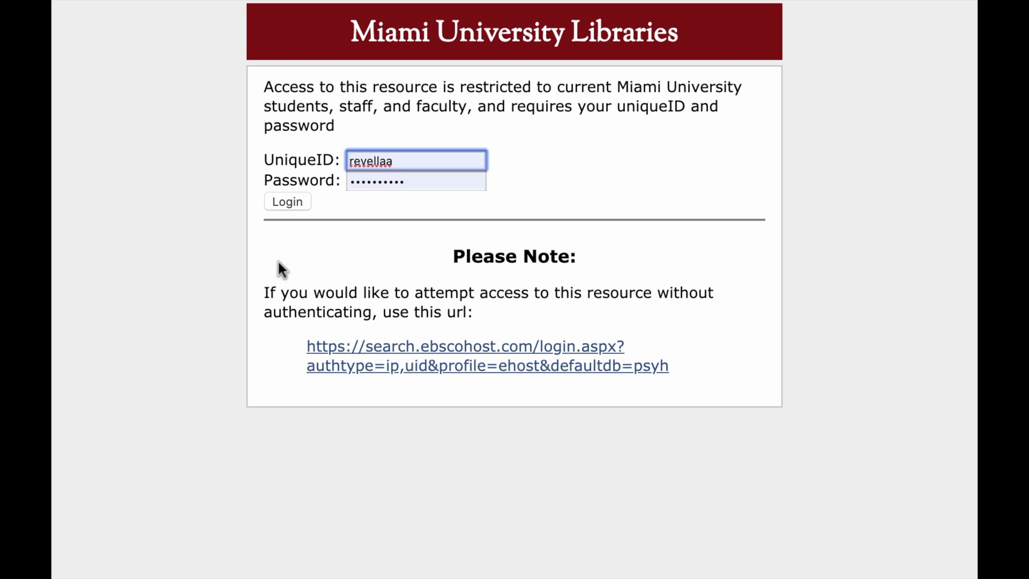
click(289, 203)
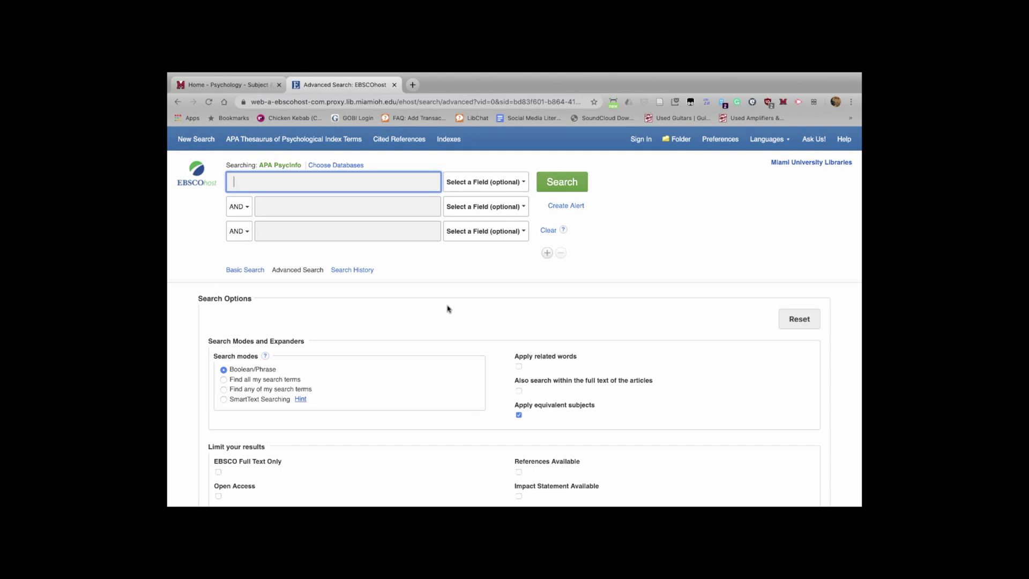
Step: Limit results to Peer Reviewed, with Peer Reviewed Journal and Peer-Reviewed Status-Unknown publication types
scroll(486, 368, down, 3)
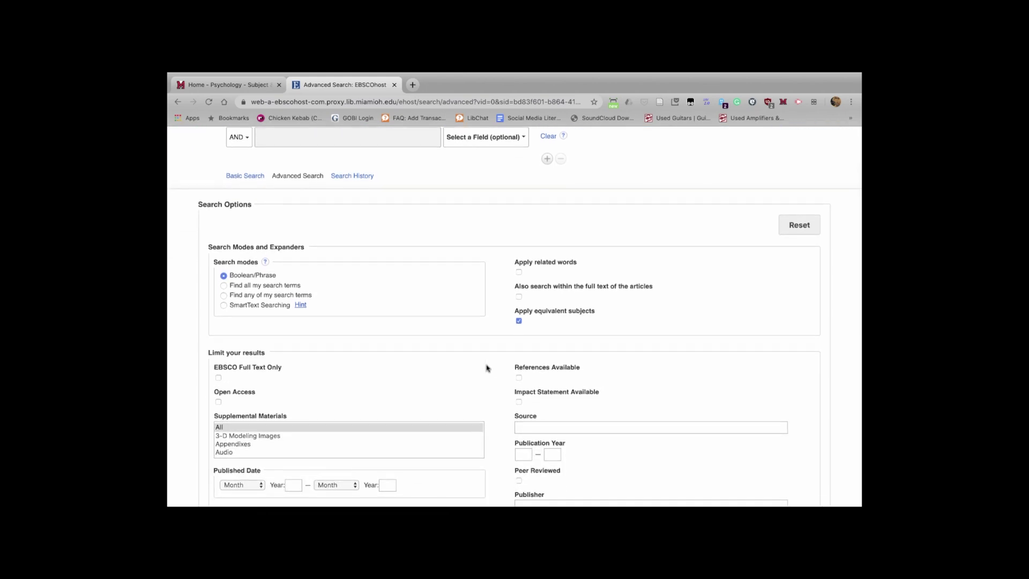
scroll(487, 368, down, 2)
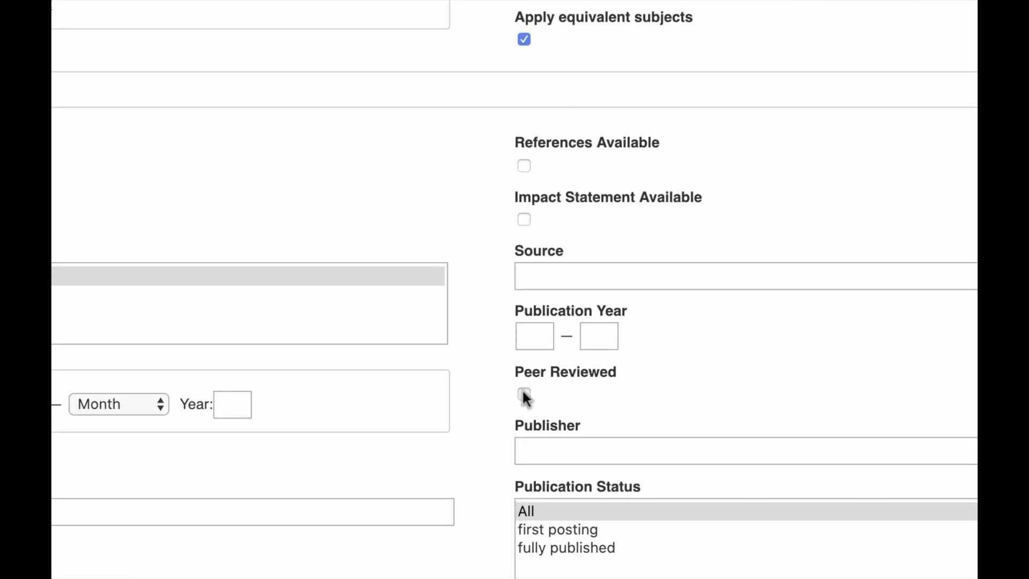
click(524, 395)
scroll(485, 410, down, 5)
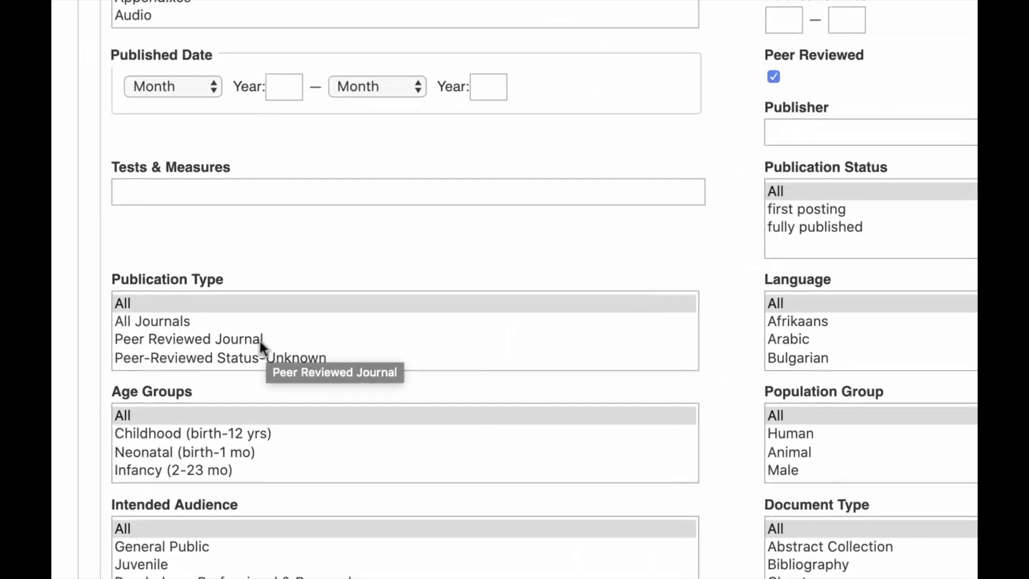
click(205, 381)
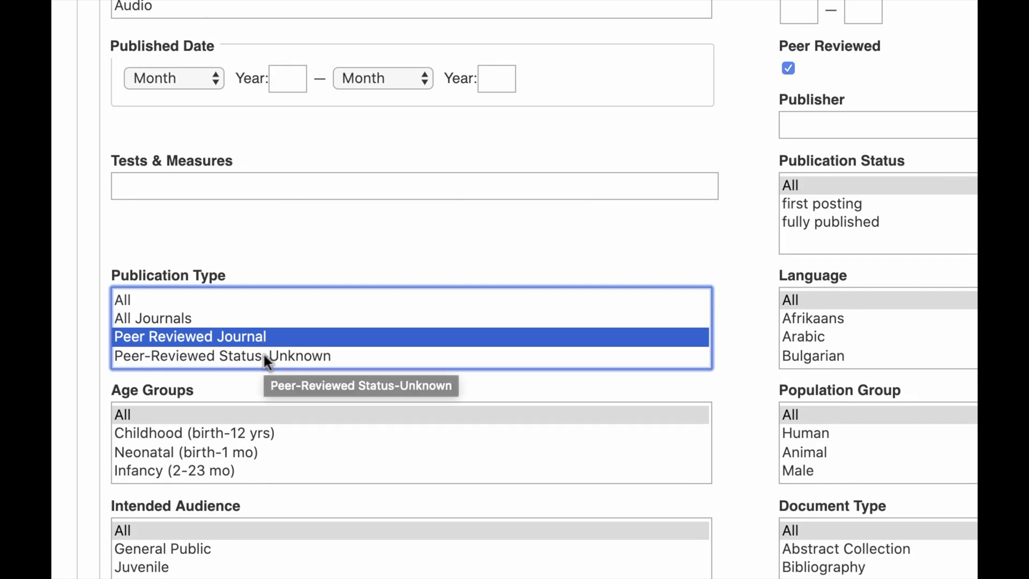
super+click(263, 356)
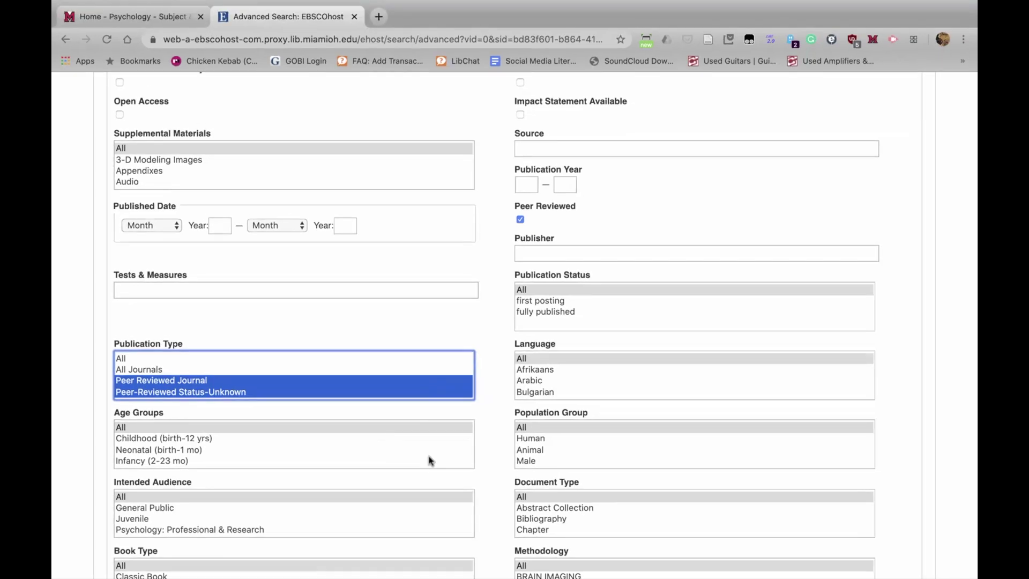
Step: Restrict the Methodology limit to QUANTITATIVE STUDY
scroll(508, 507, down, 3)
scroll(555, 479, down, 2)
scroll(556, 478, down, 5)
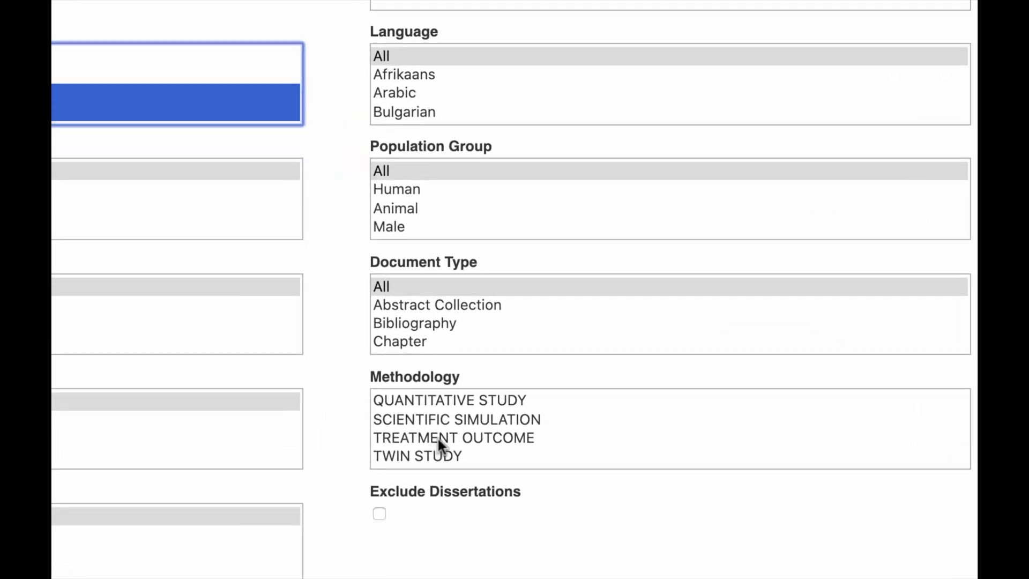
scroll(437, 436, up, 2)
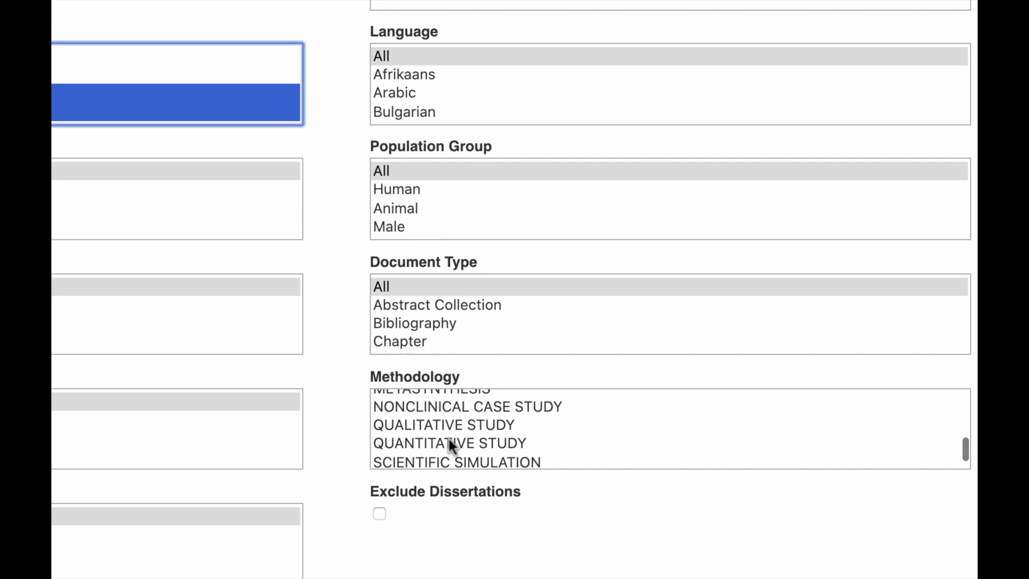
click(448, 442)
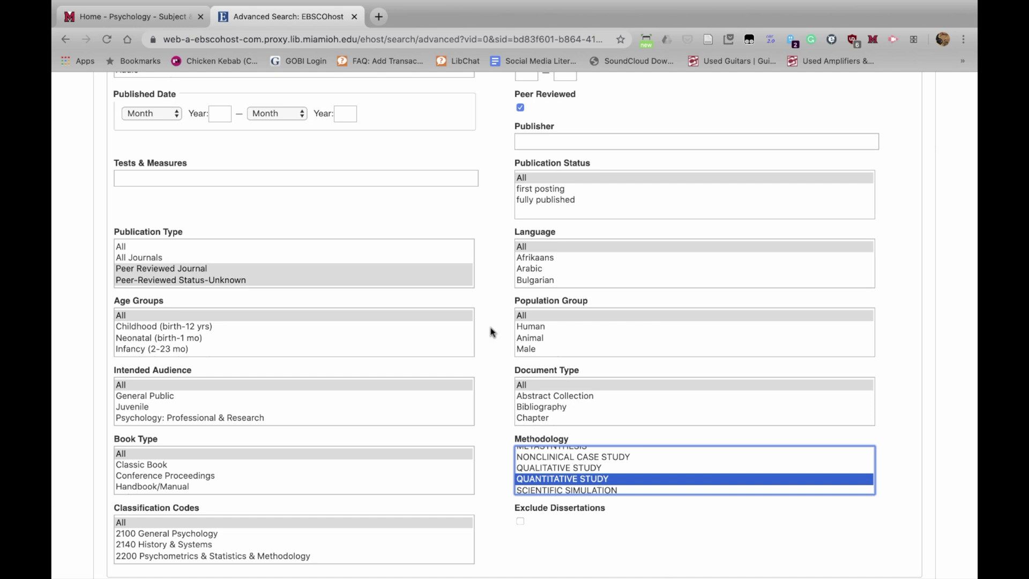
scroll(503, 315, up, 10)
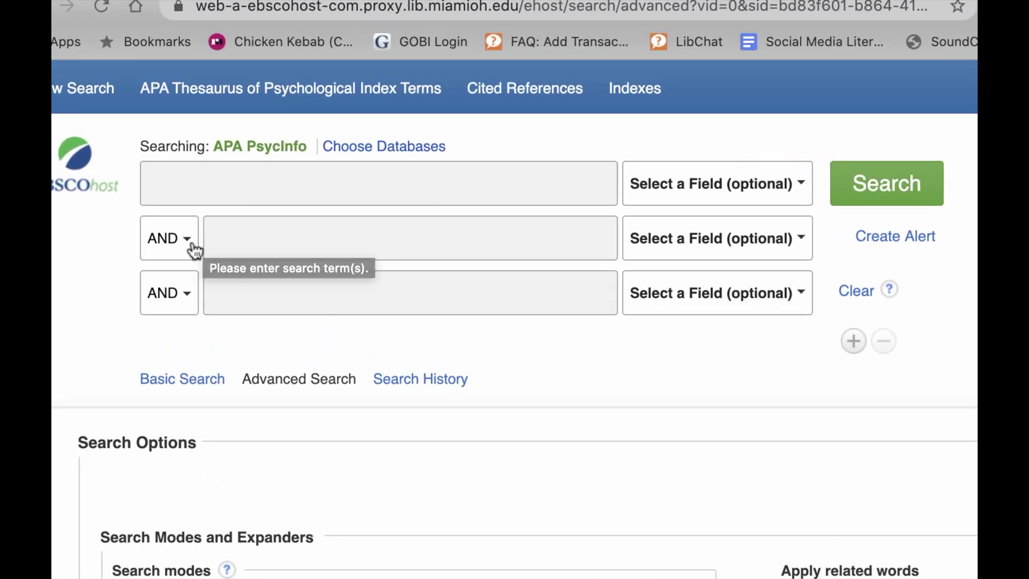
Step: Search scandinavia, major depressive disorder and prevalence in the three rows, using autocomplete suggestions
click(234, 177)
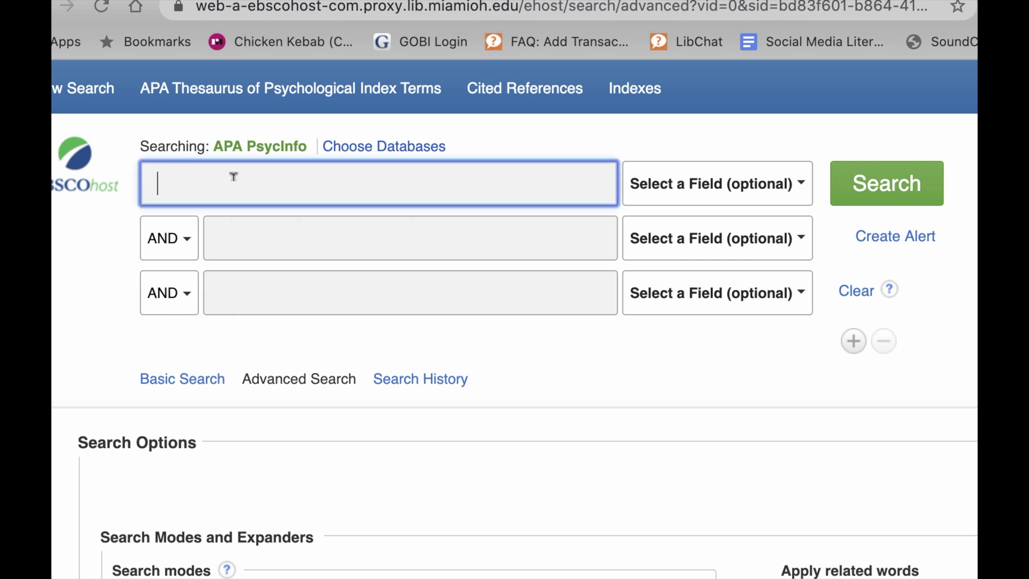
text(sca)
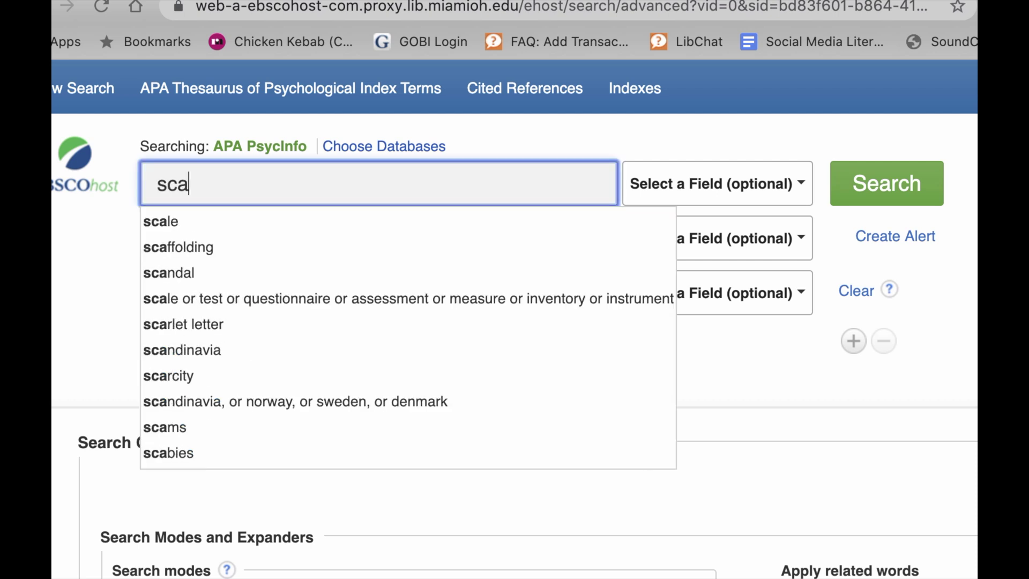
text(ndinavia)
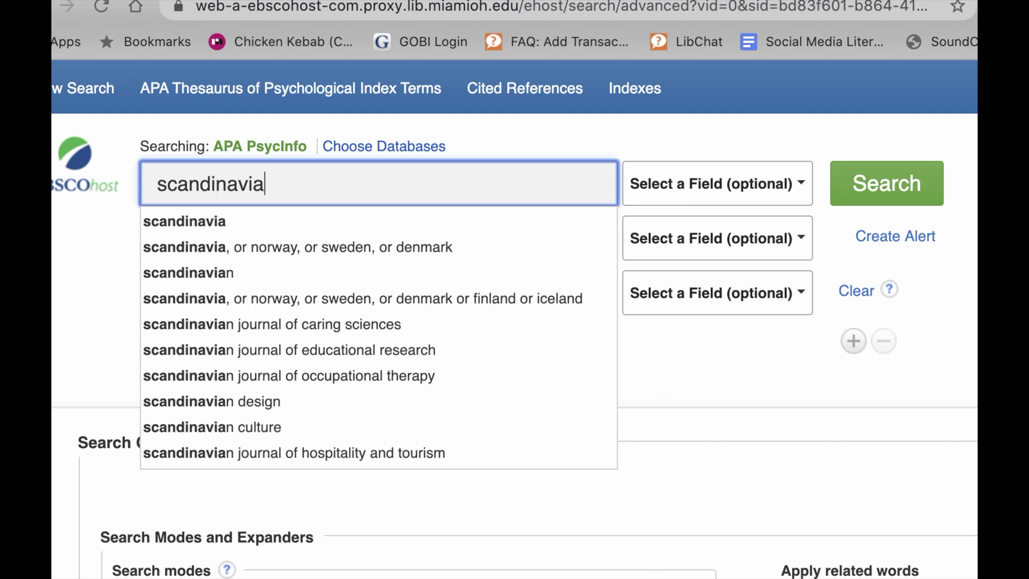
key(Tab)
key(Tab)
key(Tab)
text(major)
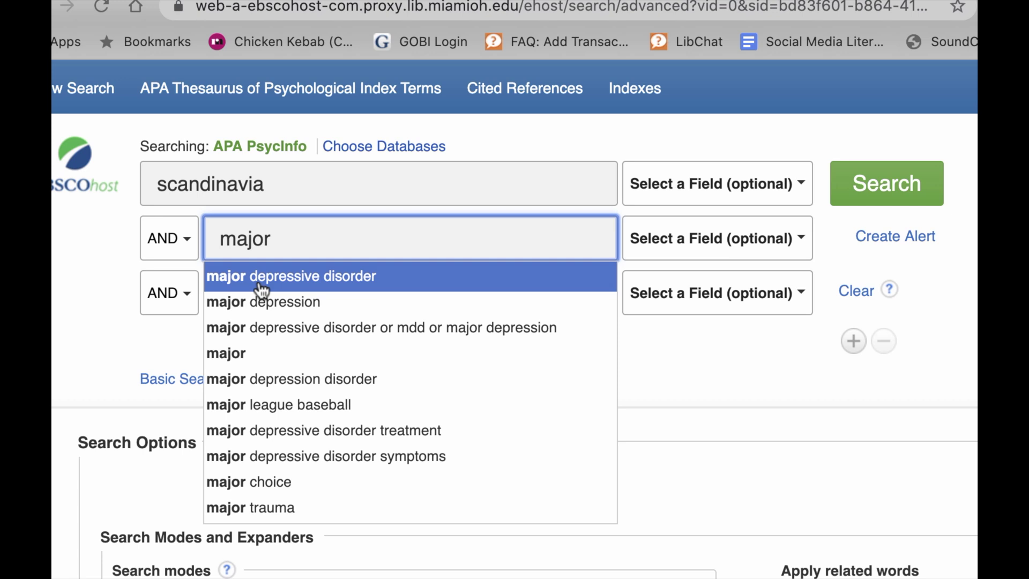
click(260, 279)
click(255, 290)
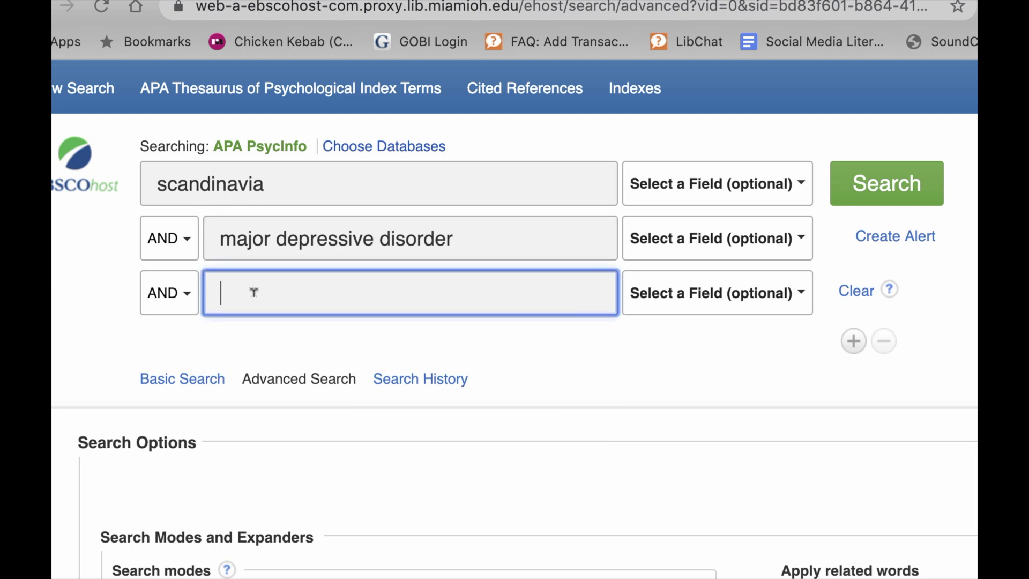
text(prev)
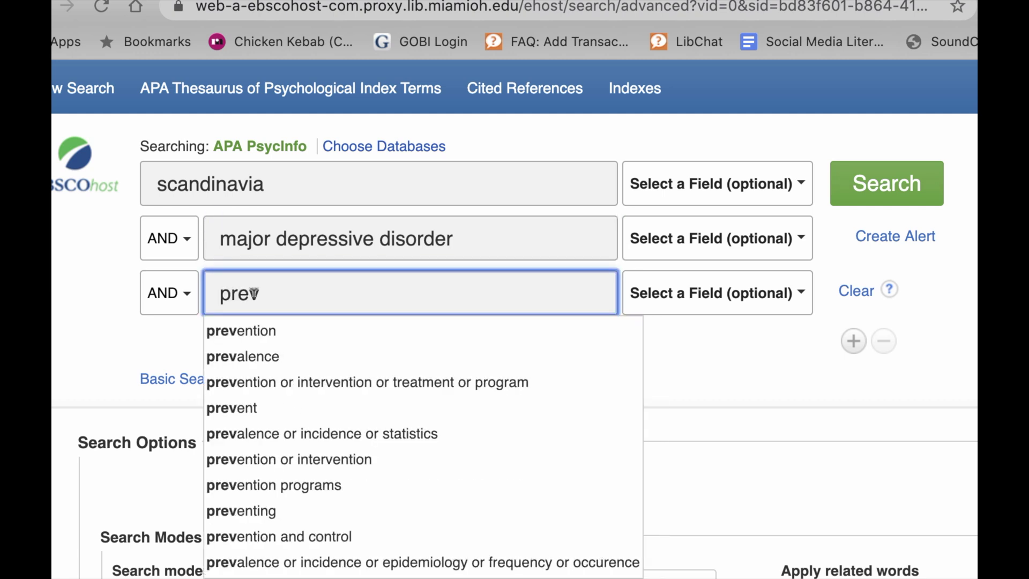
click(247, 366)
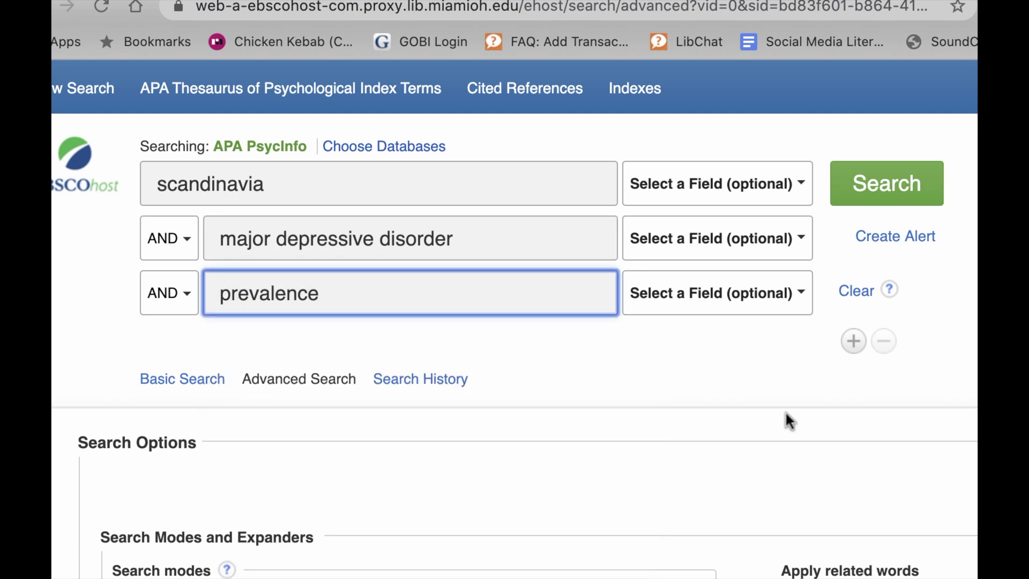
click(908, 189)
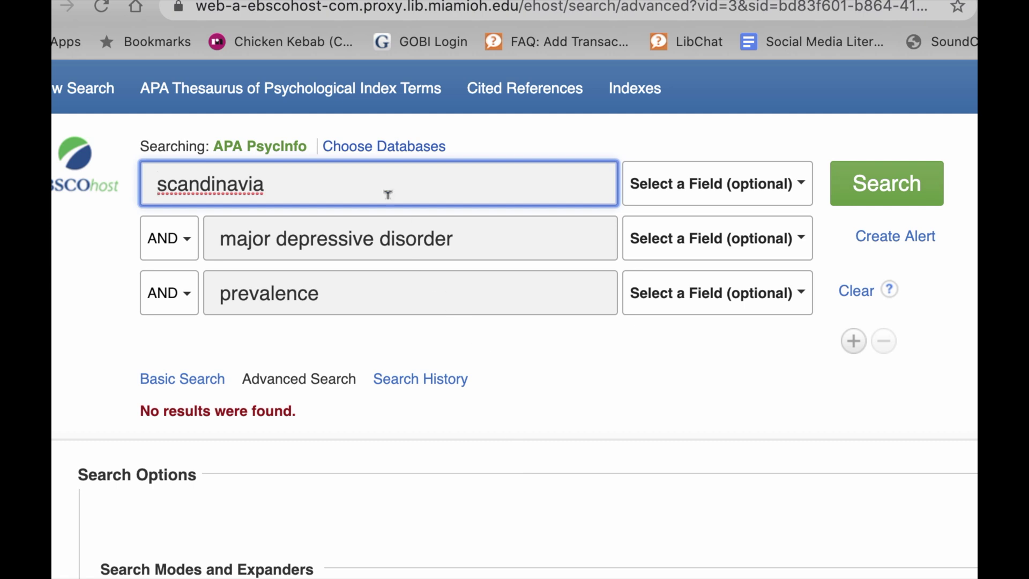
Step: Broaden the first term to scandinavia or Norway, Sweden, Denmark, Finland, Iceland and search again
click(369, 180)
text(or)
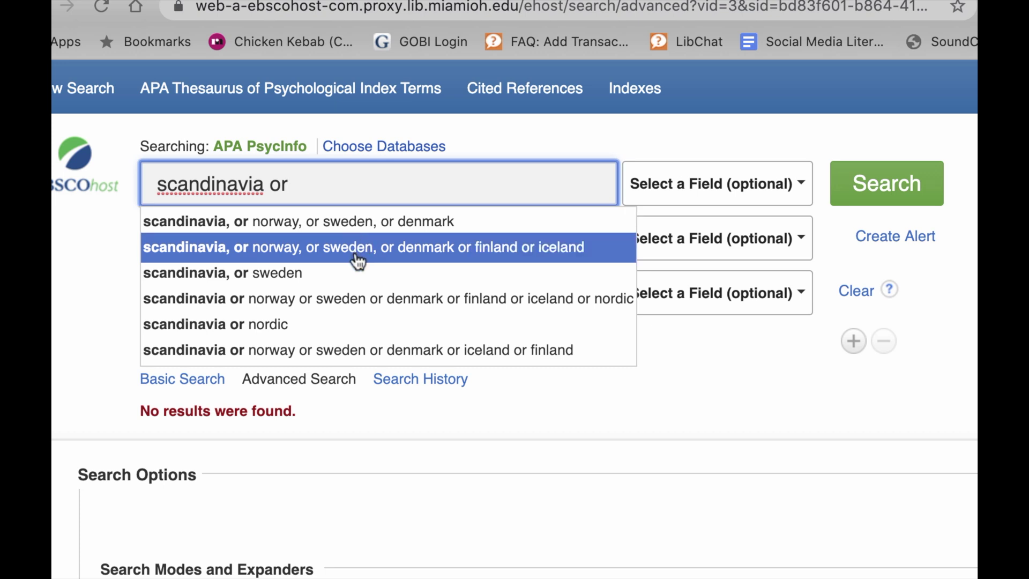
click(359, 261)
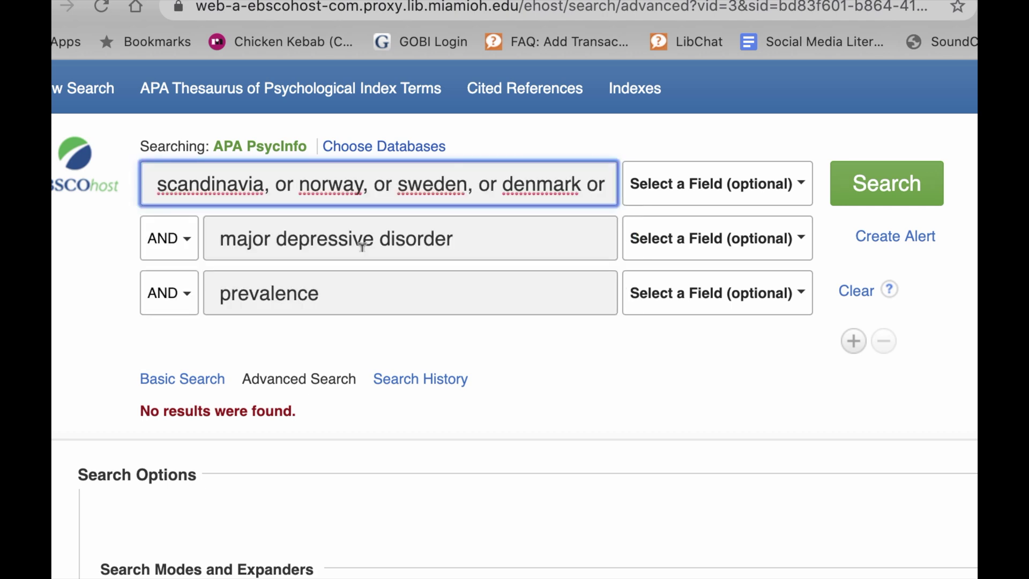
click(887, 196)
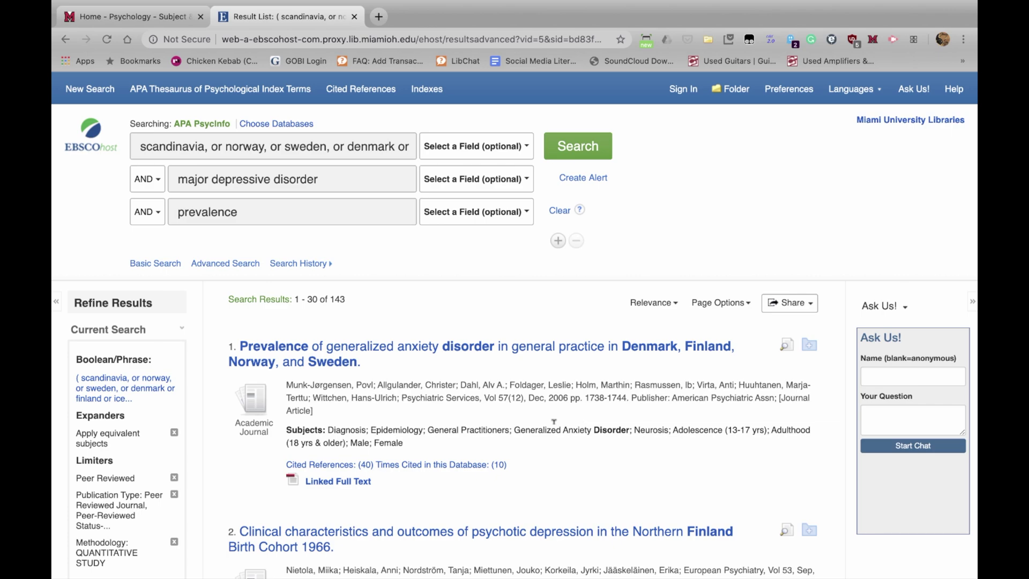
Step: Open result 13, the Danish National Birth Cohort study on prepubertal depression
scroll(555, 426, down, 5)
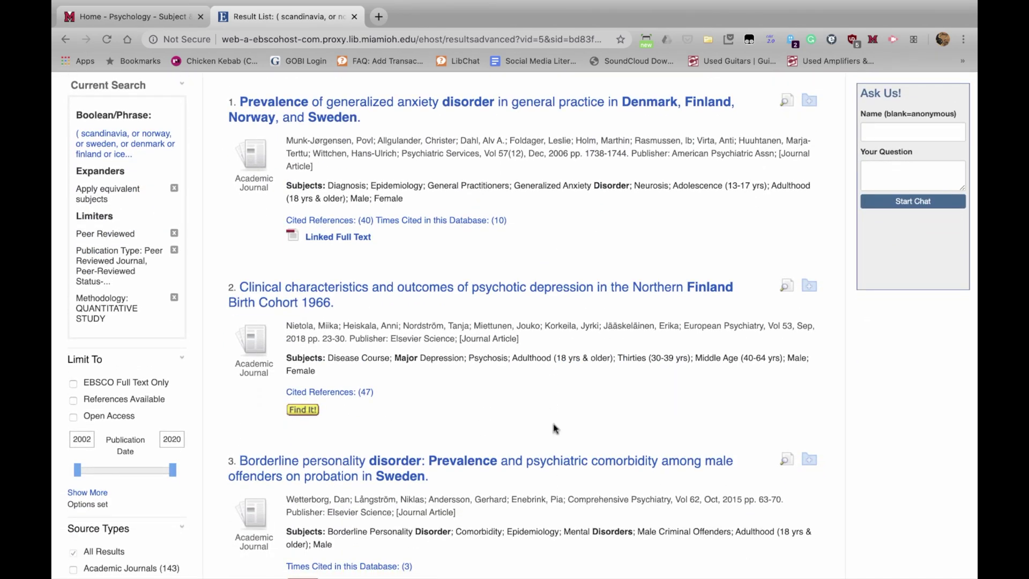
scroll(555, 429, down, 20)
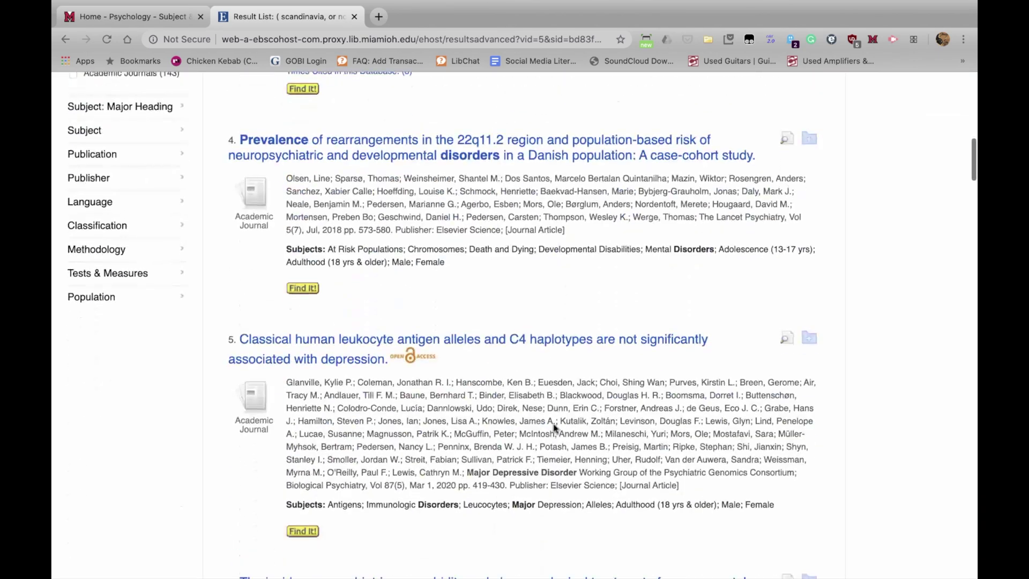
scroll(555, 429, down, 12)
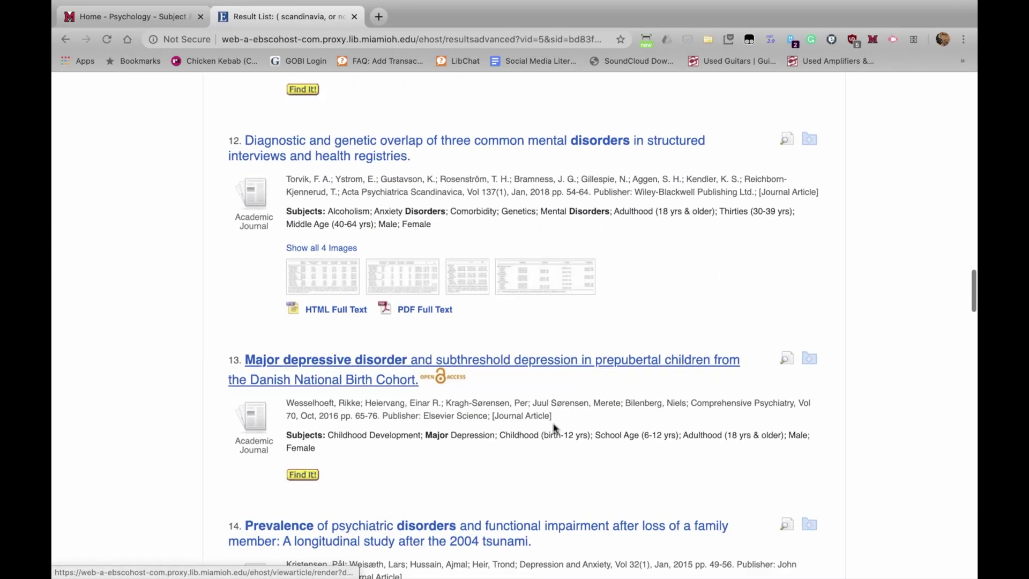
click(389, 385)
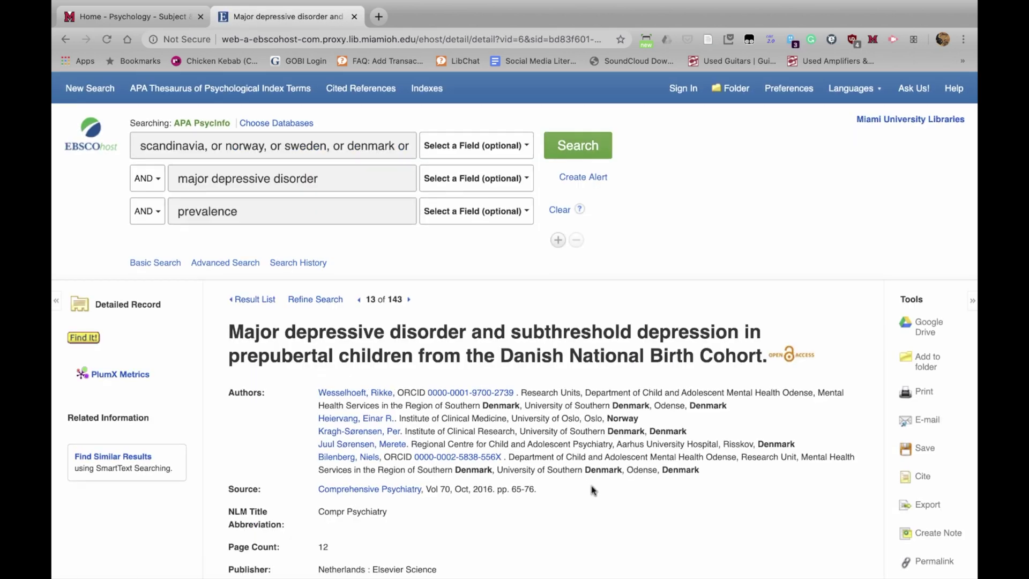
scroll(594, 490, down, 3)
scroll(593, 490, down, 9)
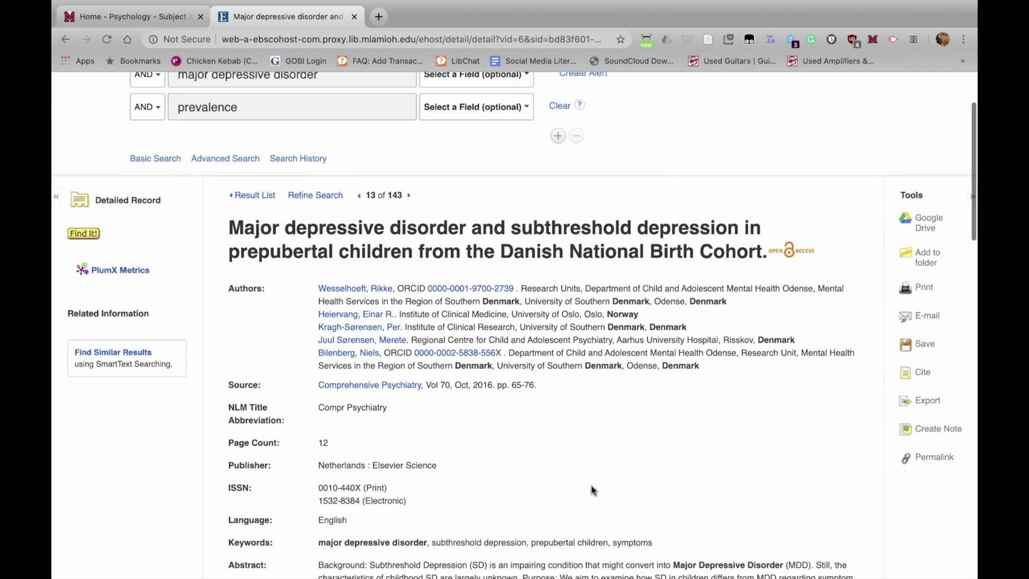
scroll(571, 461, down, 2)
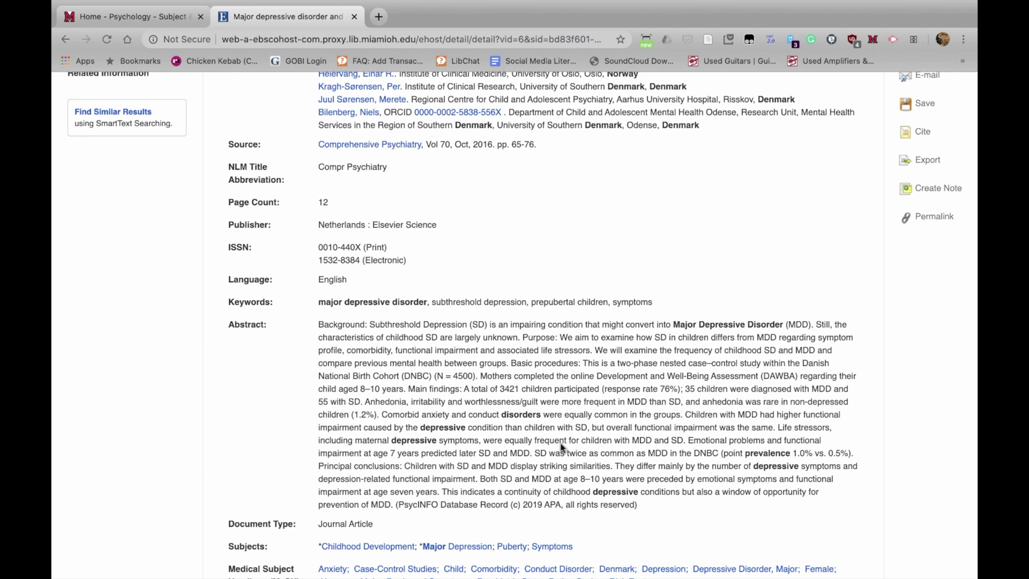
scroll(561, 448, down, 15)
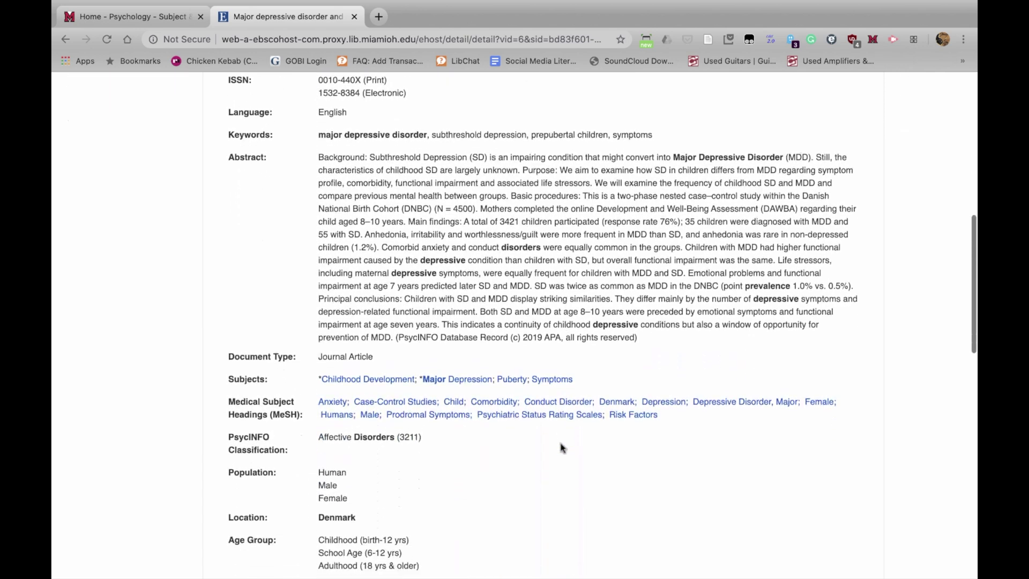
scroll(562, 447, down, 5)
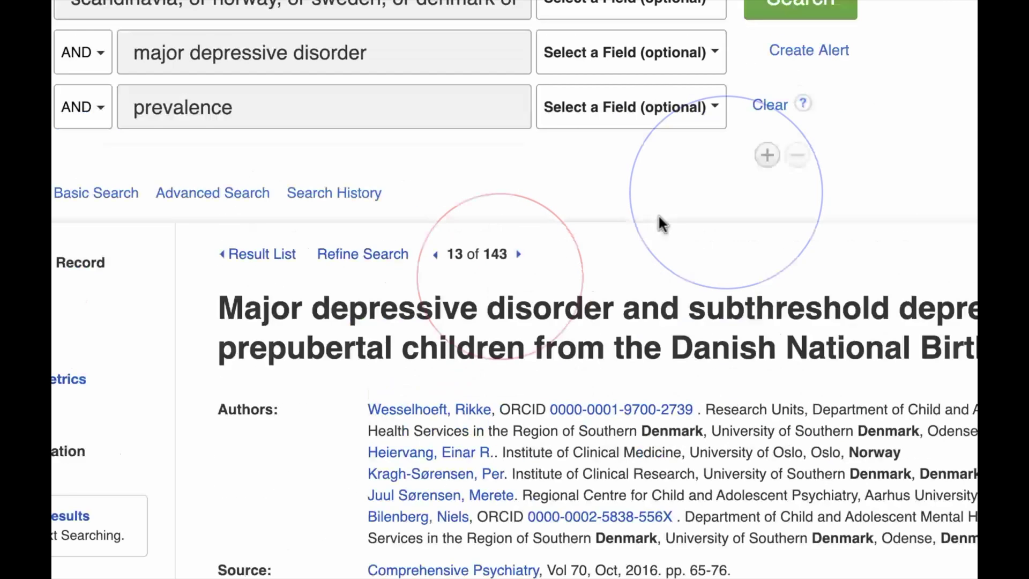
scroll(658, 214, down, 2)
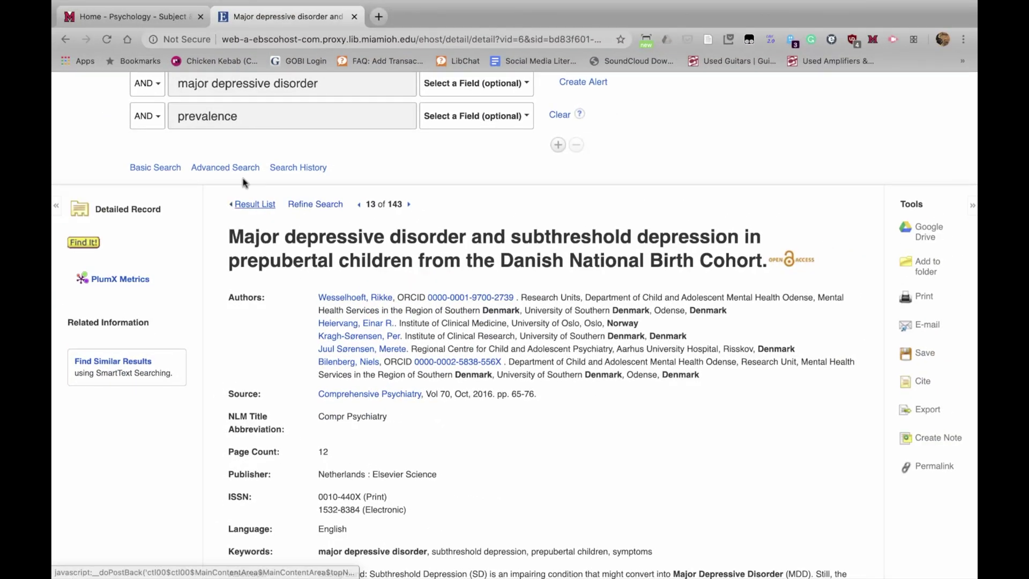
Step: Return to the result list and look over results 12–15, ending on result 13
click(65, 39)
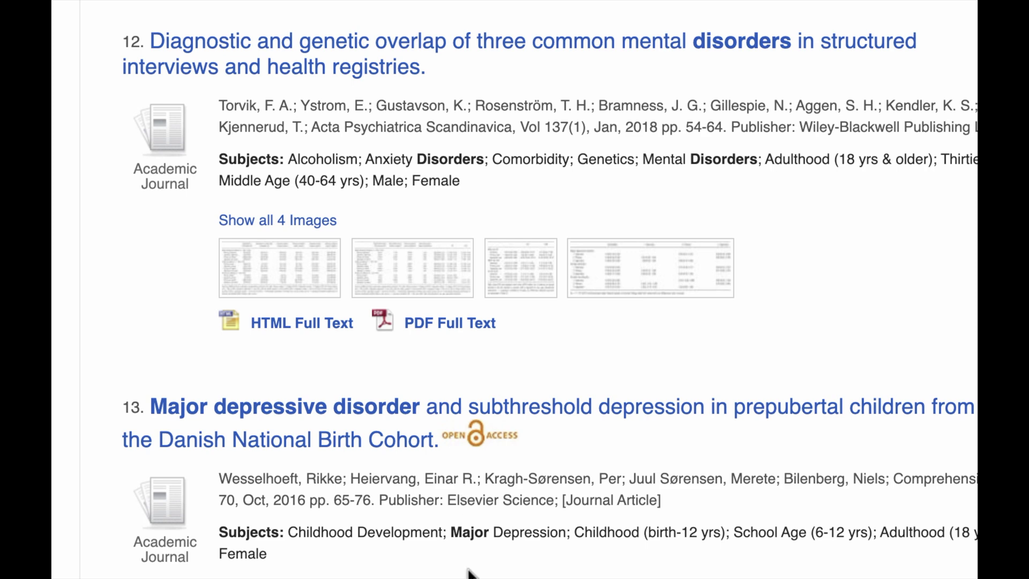
scroll(468, 572, down, 15)
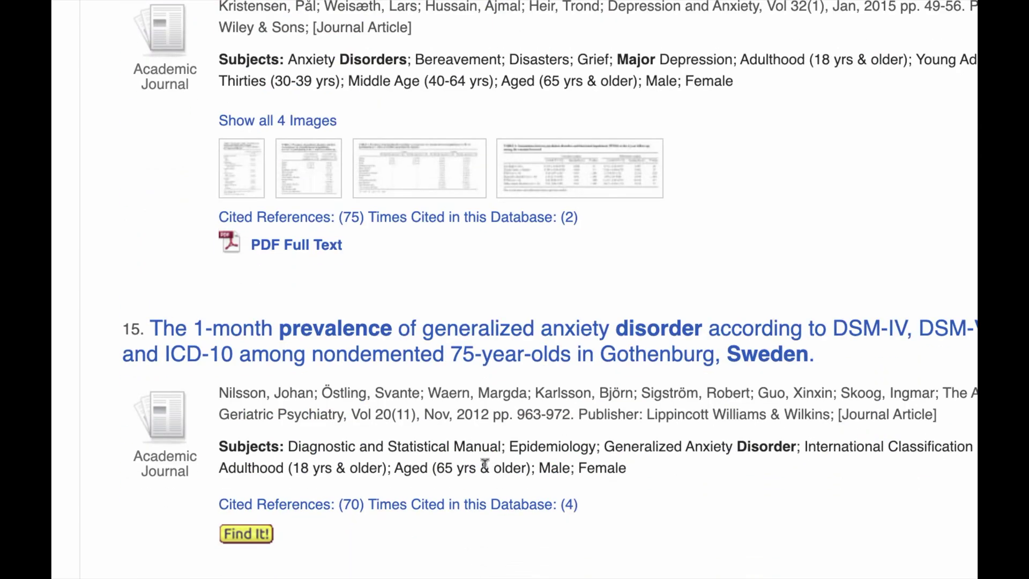
scroll(450, 381, up, 10)
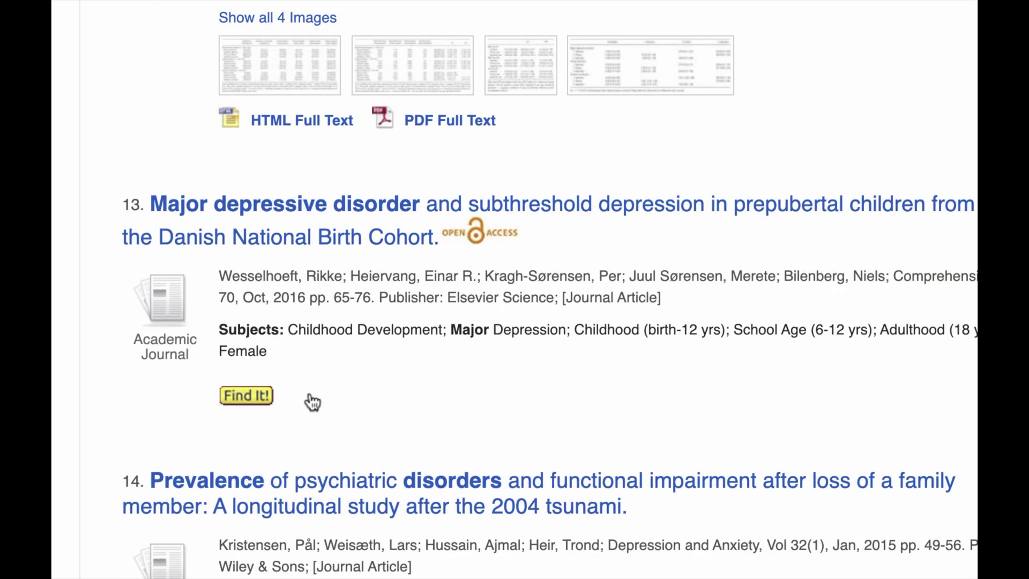
Step: Check Find It! full-text options for result 13 and result 28, the sleep disorders article
click(258, 400)
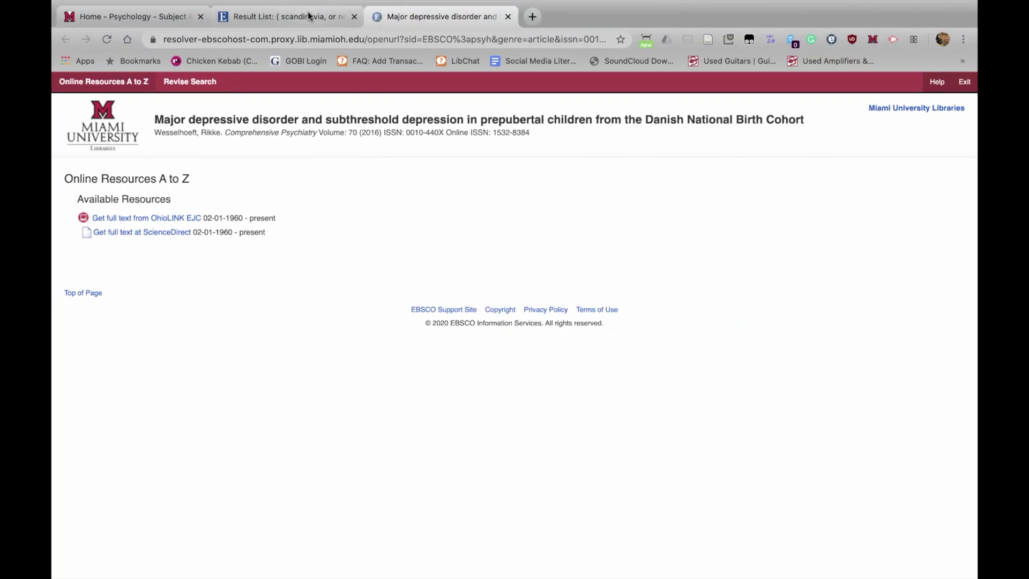
click(309, 16)
scroll(413, 311, down, 15)
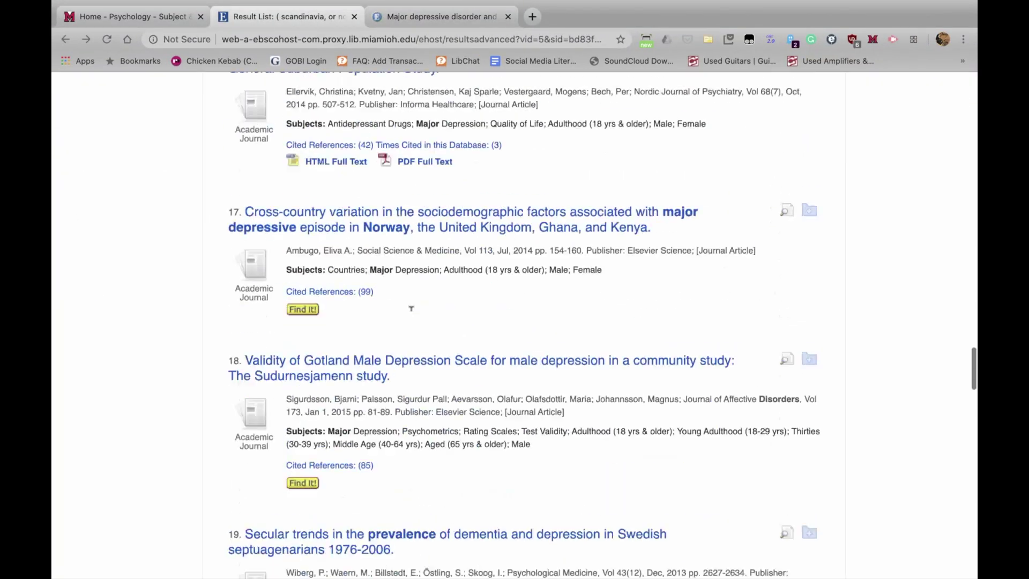
scroll(413, 315, down, 10)
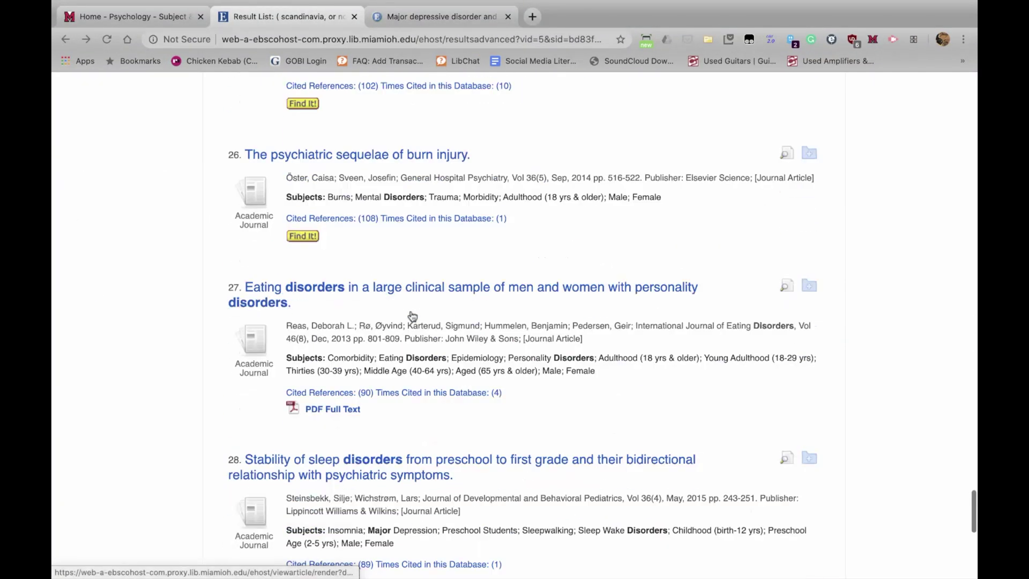
scroll(412, 317, down, 3)
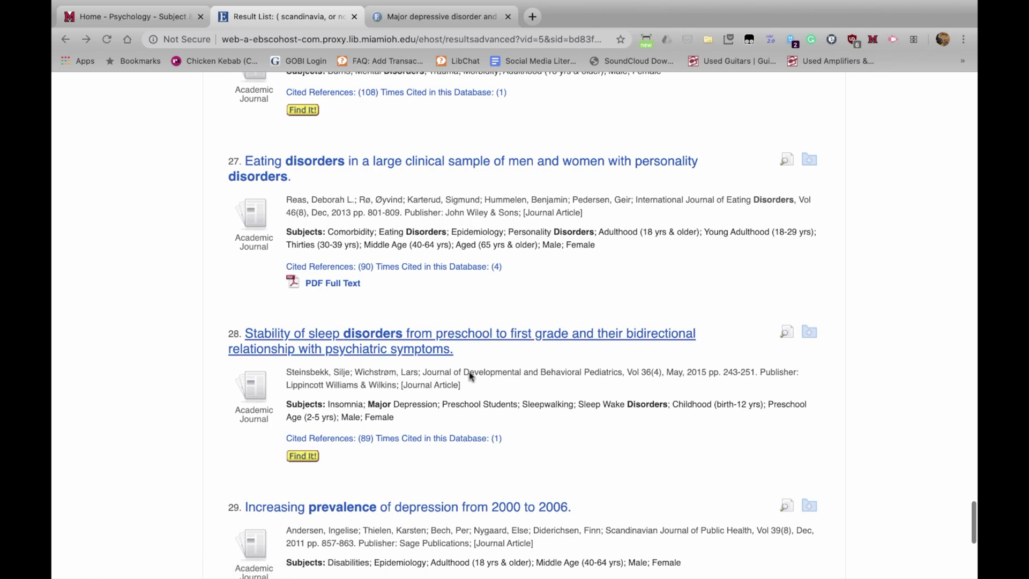
click(305, 455)
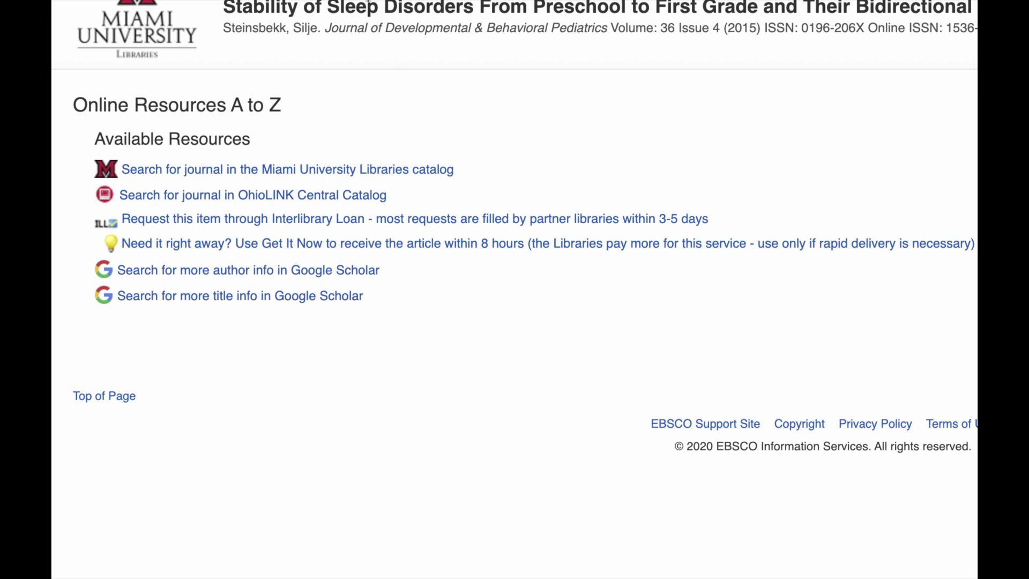
Step: Skim the Psychology guide, revisit the sleep article's access options, then go back up the results list
click(150, 17)
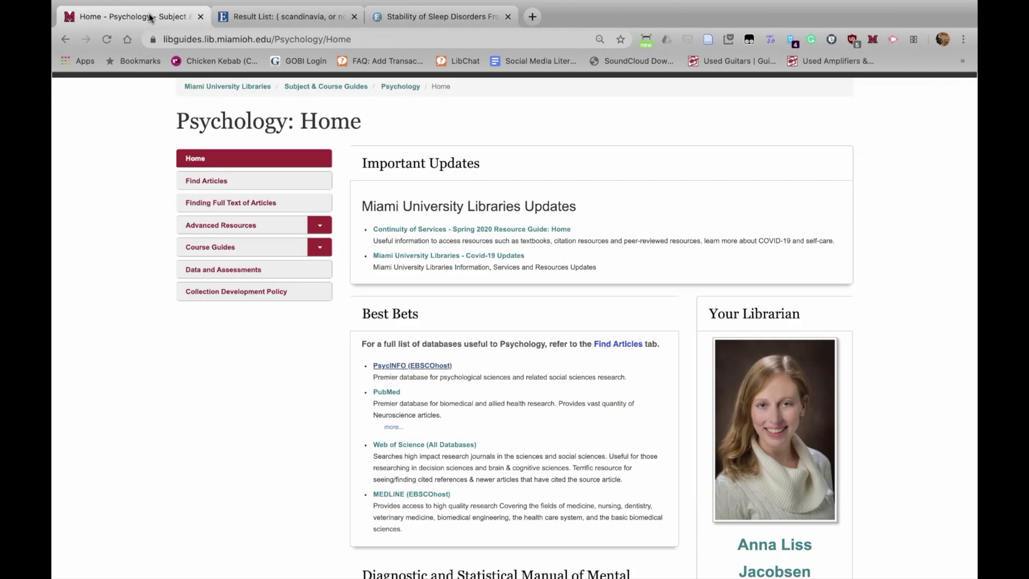
scroll(638, 422, down, 3)
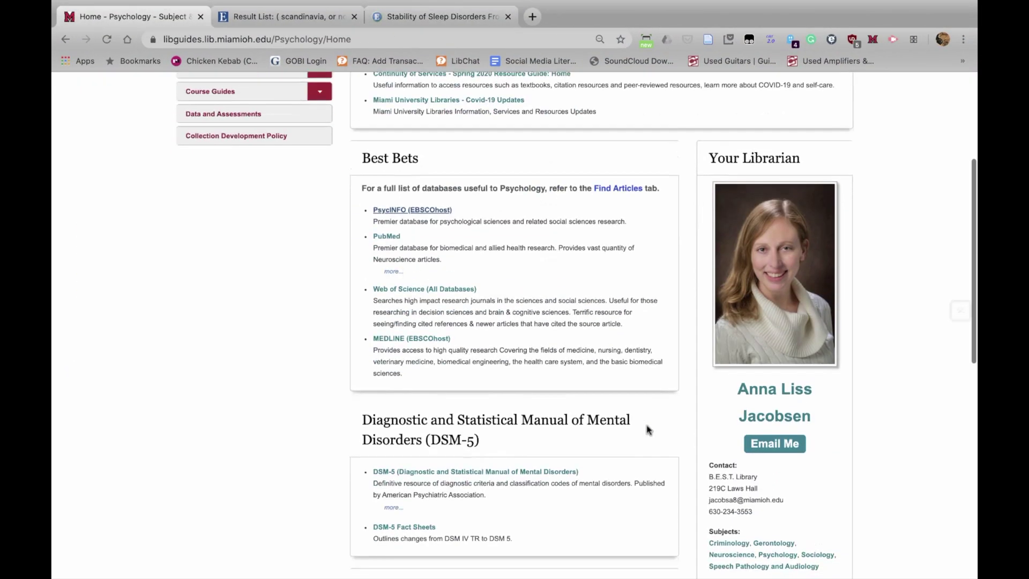
scroll(647, 429, down, 1)
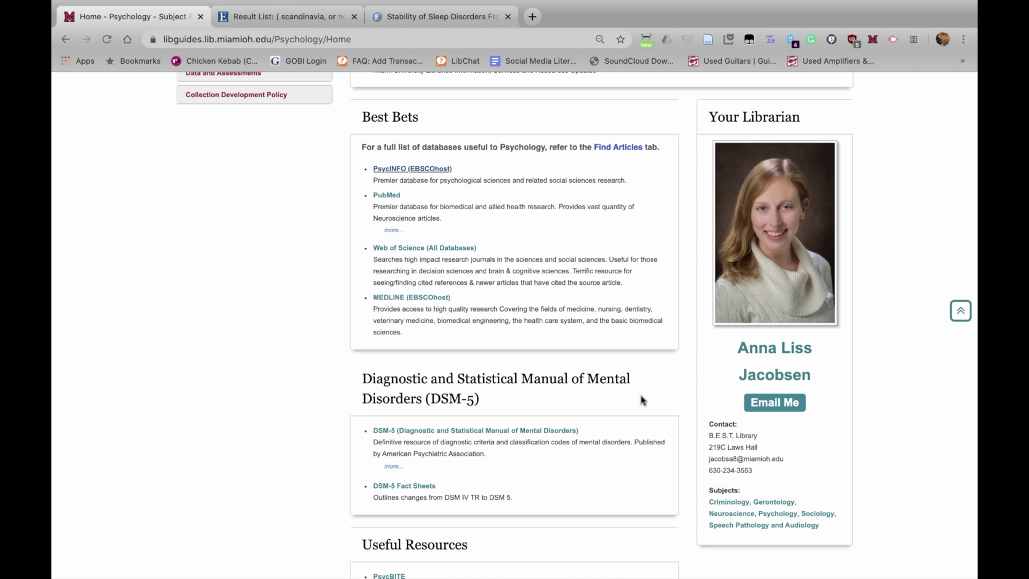
click(461, 16)
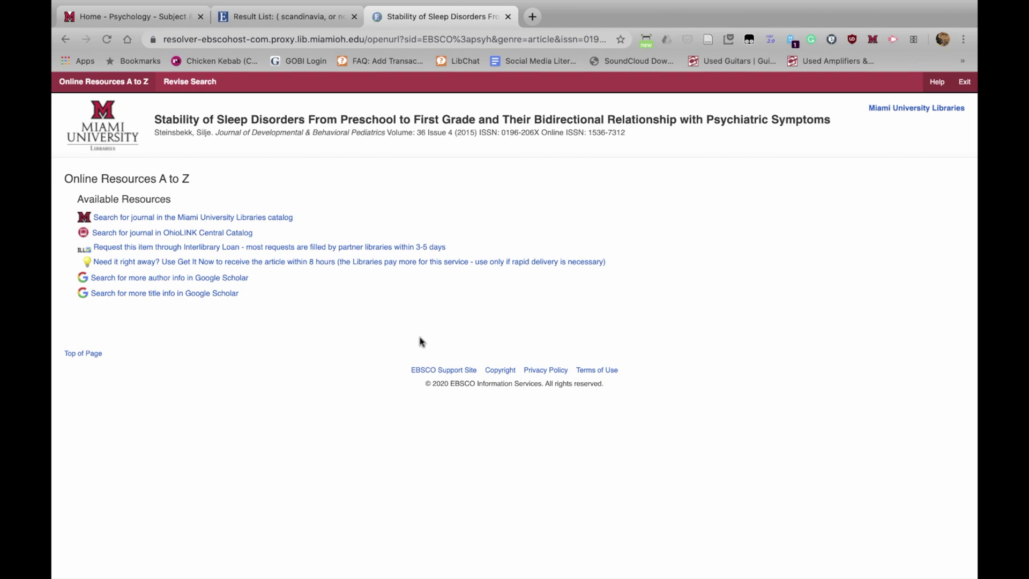
click(265, 17)
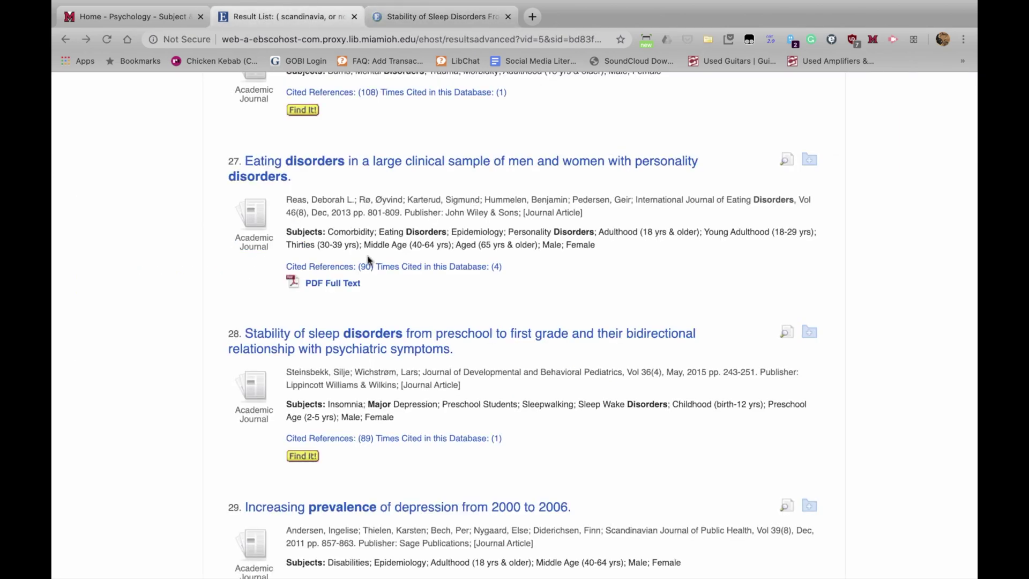
scroll(436, 335, up, 20)
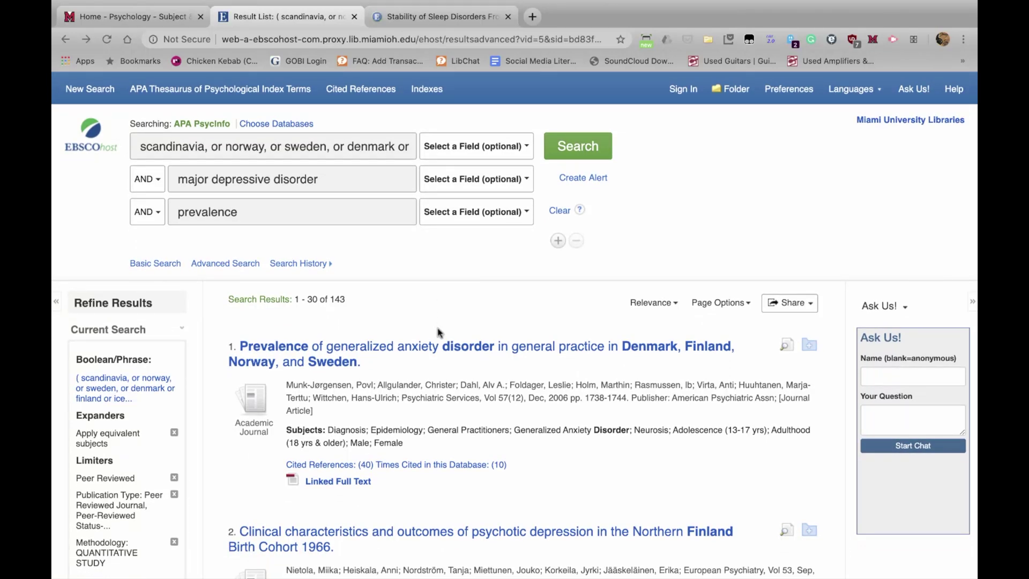
Step: Replace the region term with China and rerun the search
triple_click(319, 145)
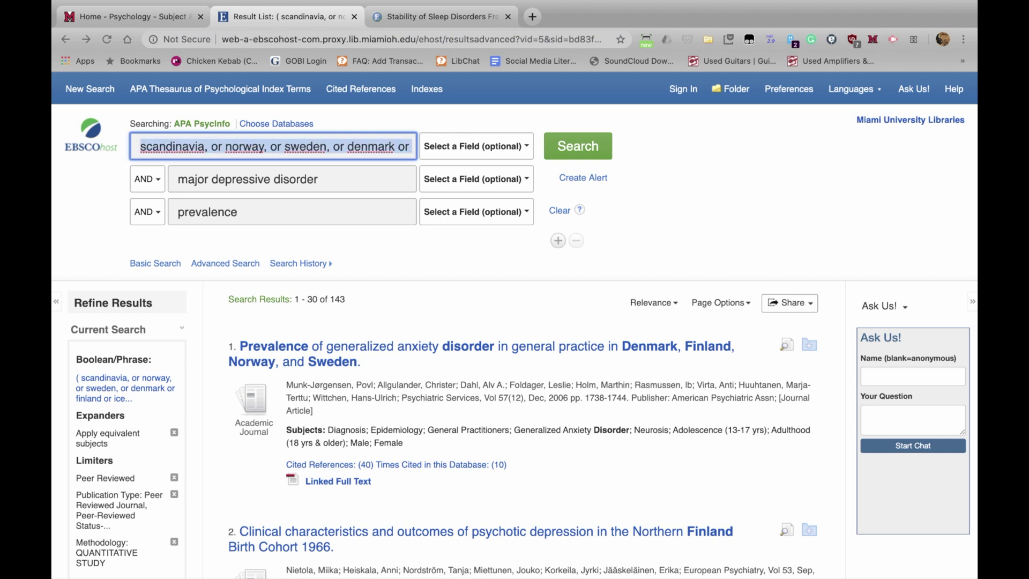
text(China)
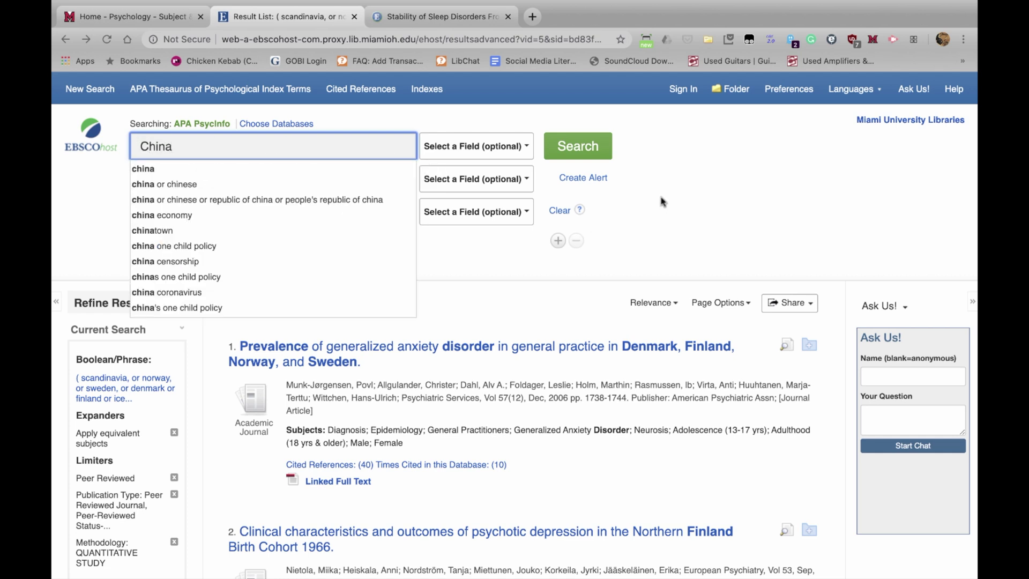
click(597, 152)
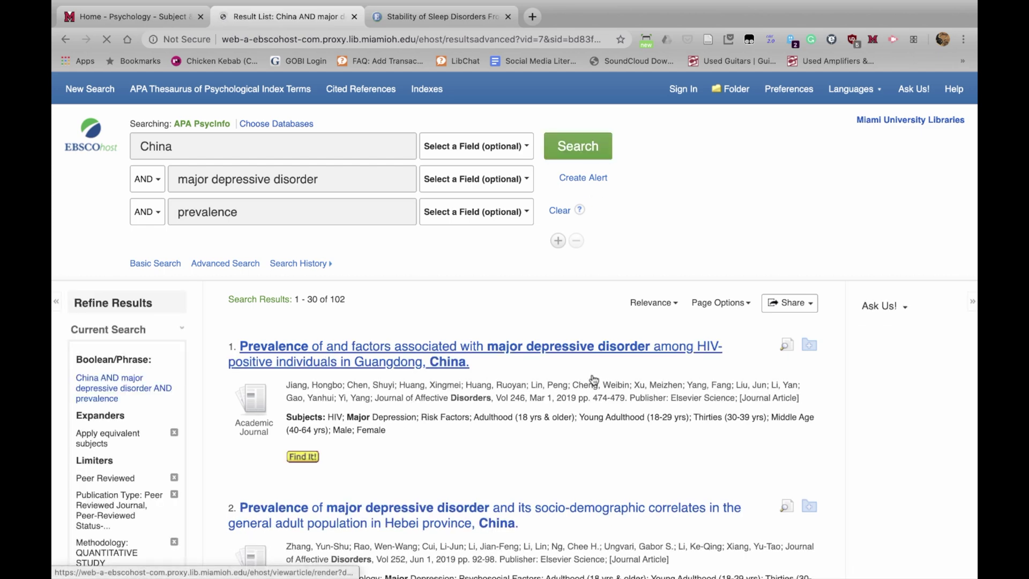
Step: Change the publication date start year from 2003 to 2010
scroll(593, 380, down, 3)
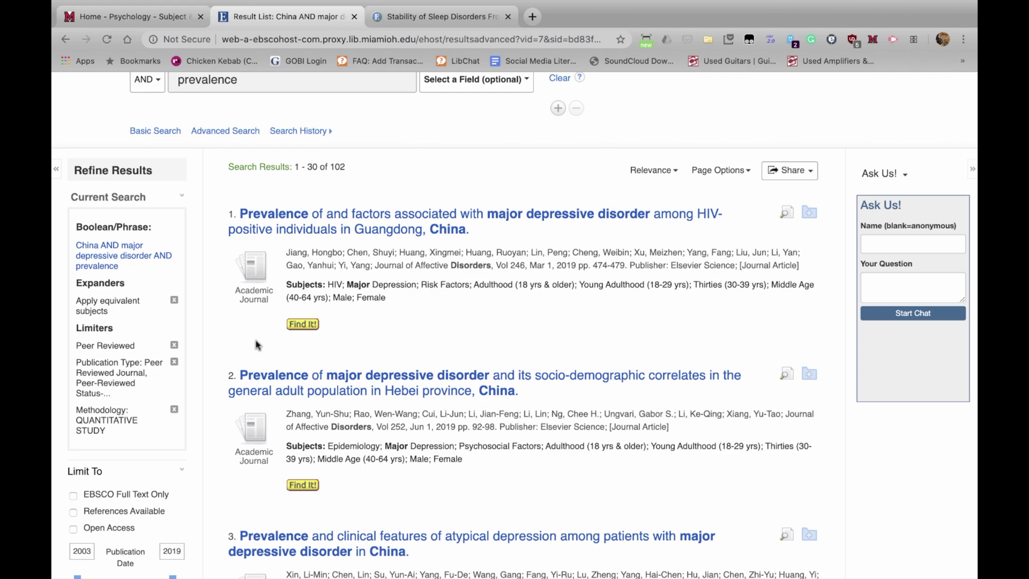
scroll(256, 344, down, 3)
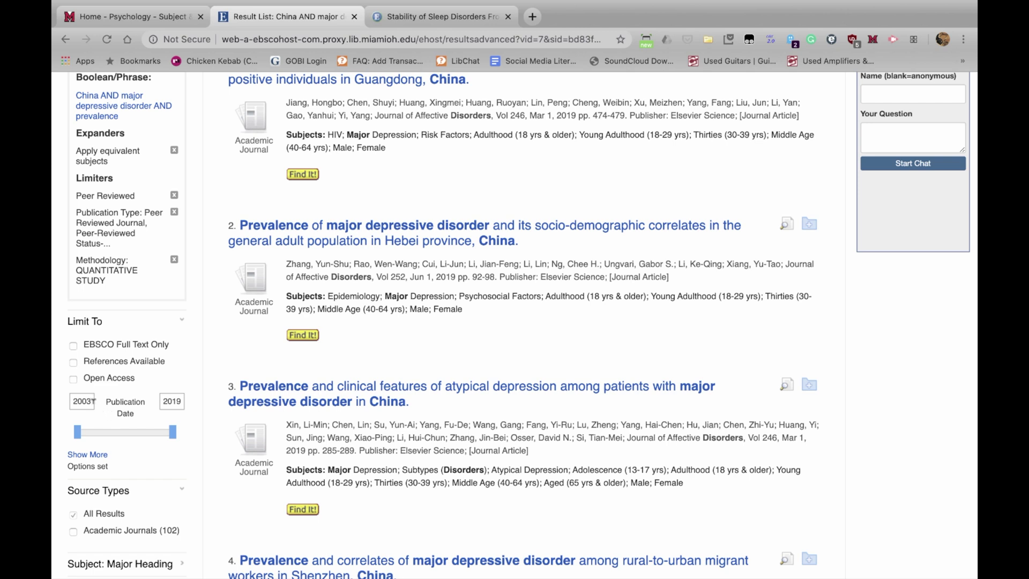
double_click(90, 399)
text(2010)
key(Return)
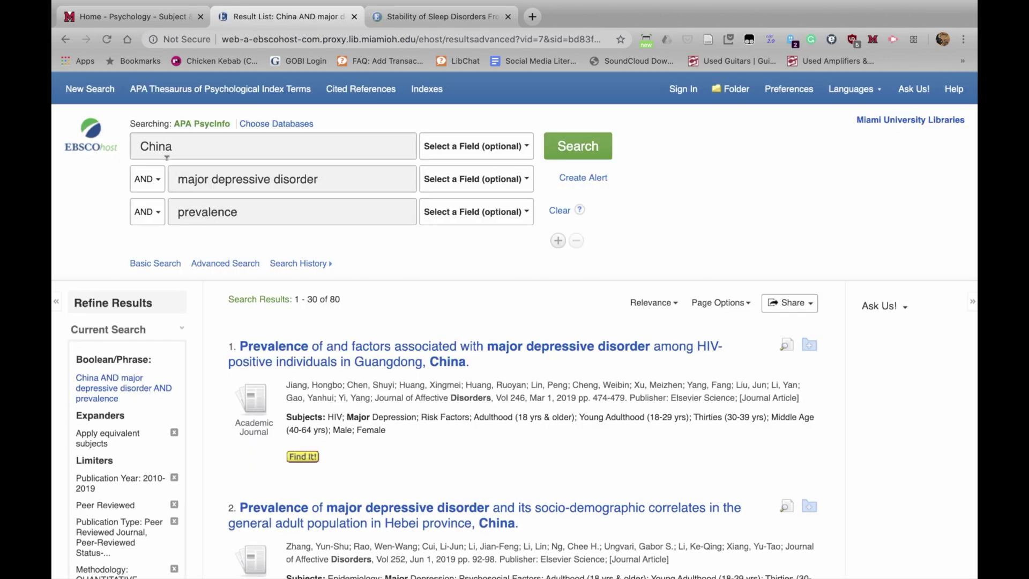
Step: Swap China for india or bangladesh or pakistan and rerun the search, yielding 21 results
double_click(163, 146)
key(BackSpace)
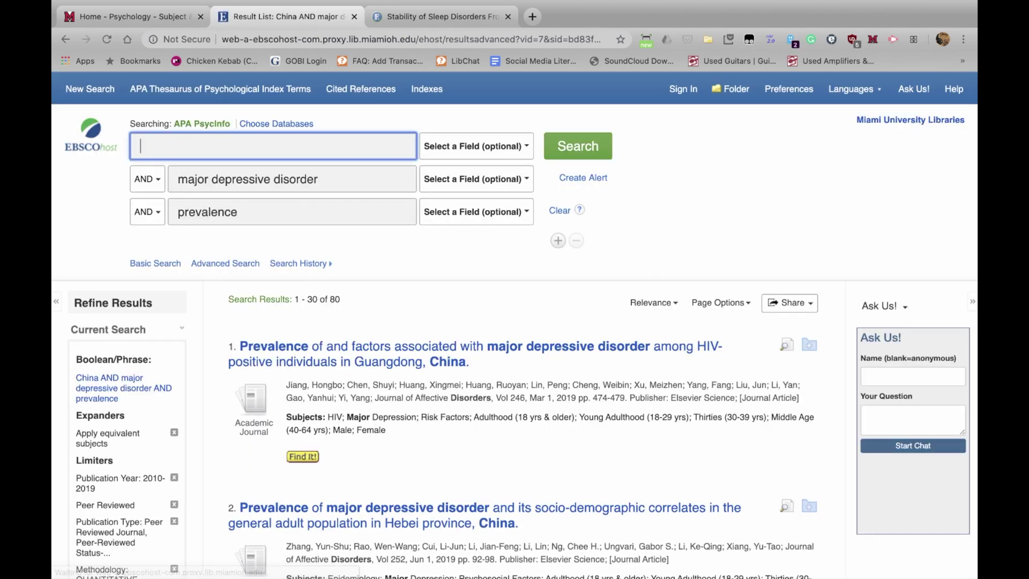
text(India or)
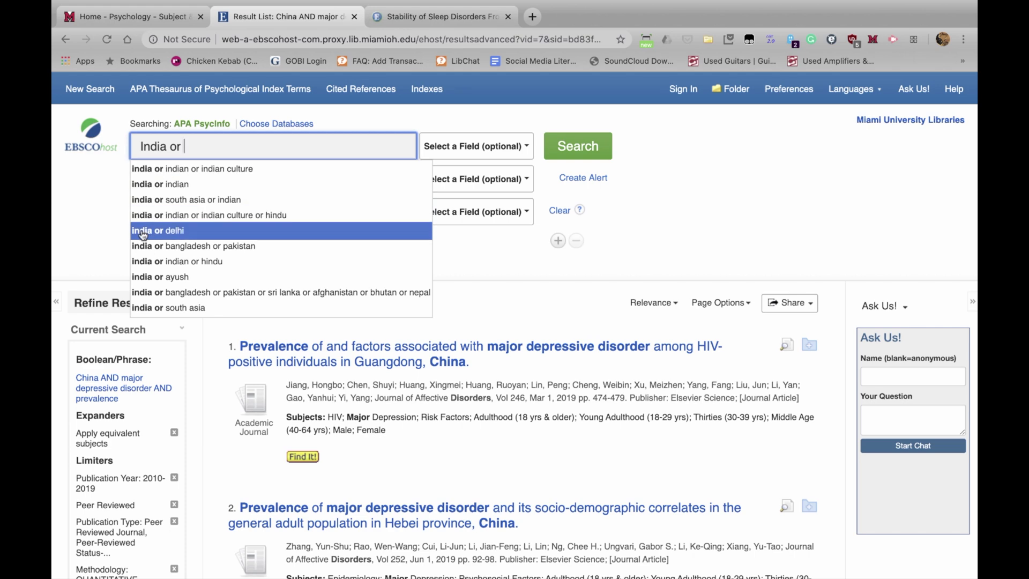
click(163, 246)
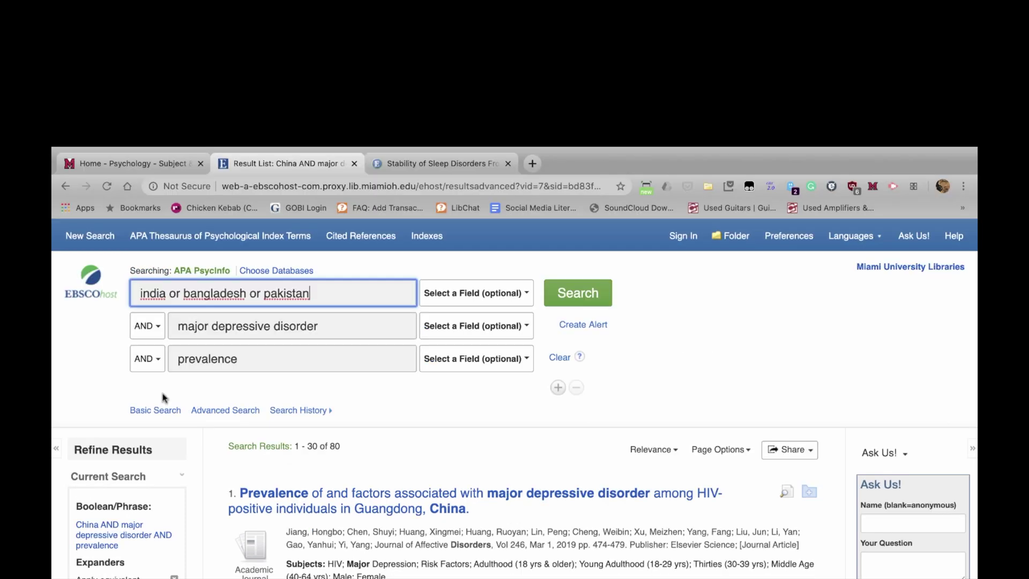
click(597, 303)
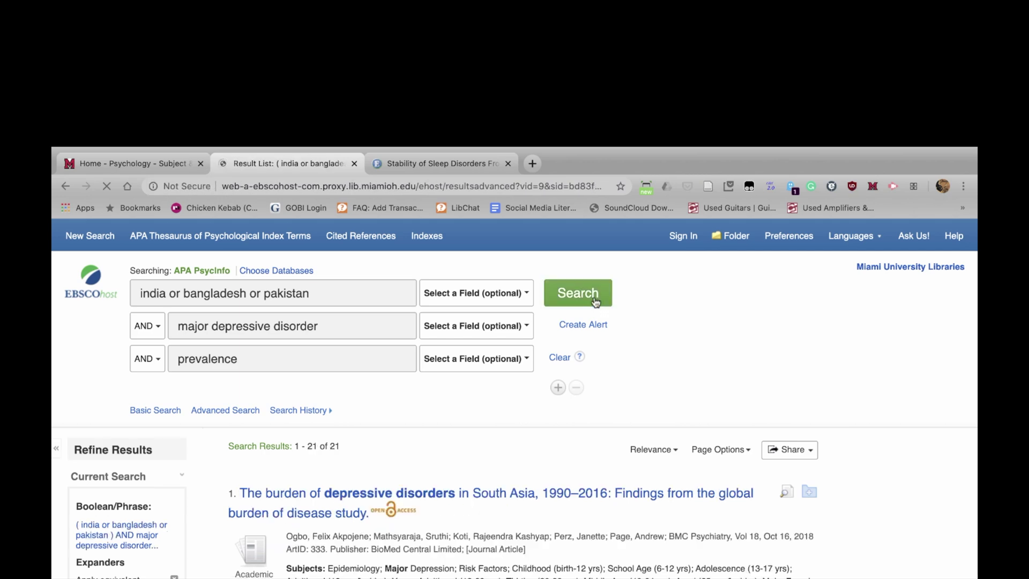
scroll(571, 556, down, 2)
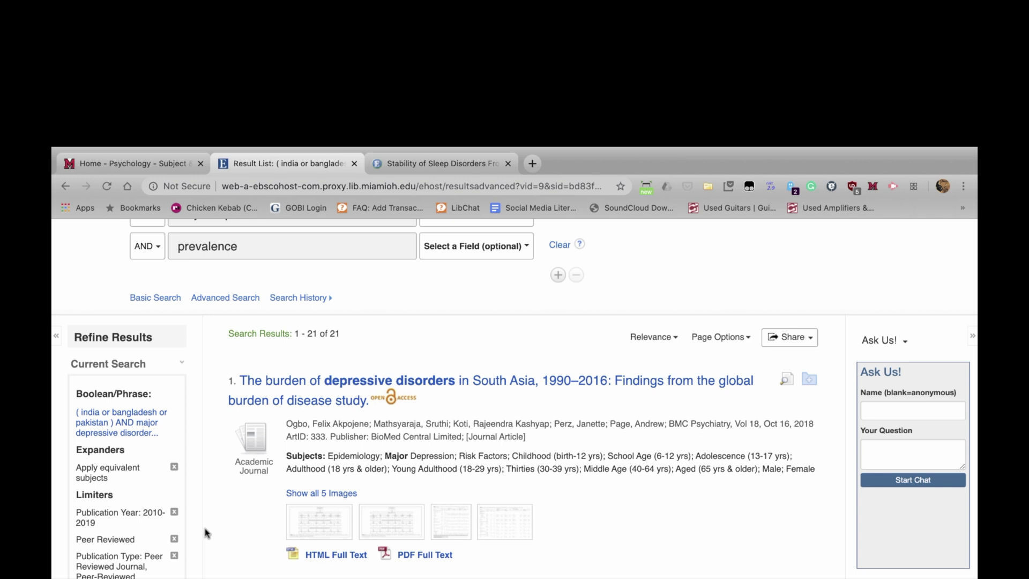
Step: Return to the Psychology: Home guide, preview the Ask Us! contact options, then view Best Bets
click(149, 163)
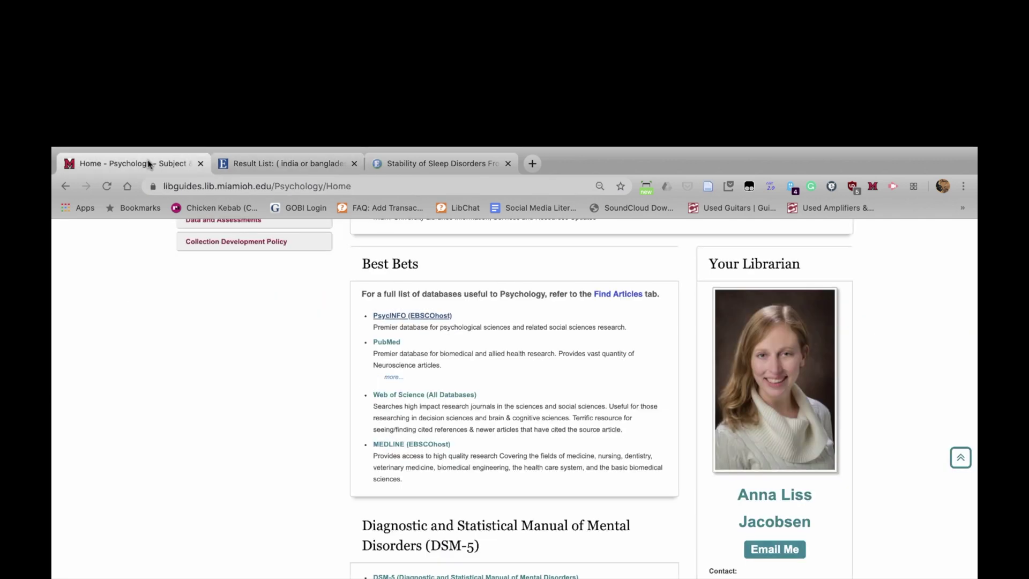
scroll(403, 268, up, 5)
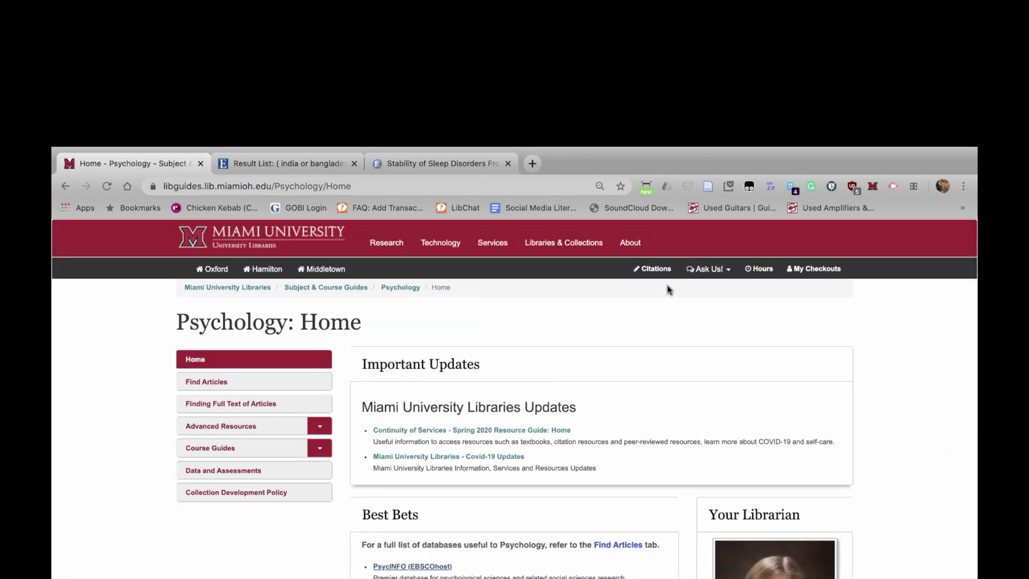
click(705, 270)
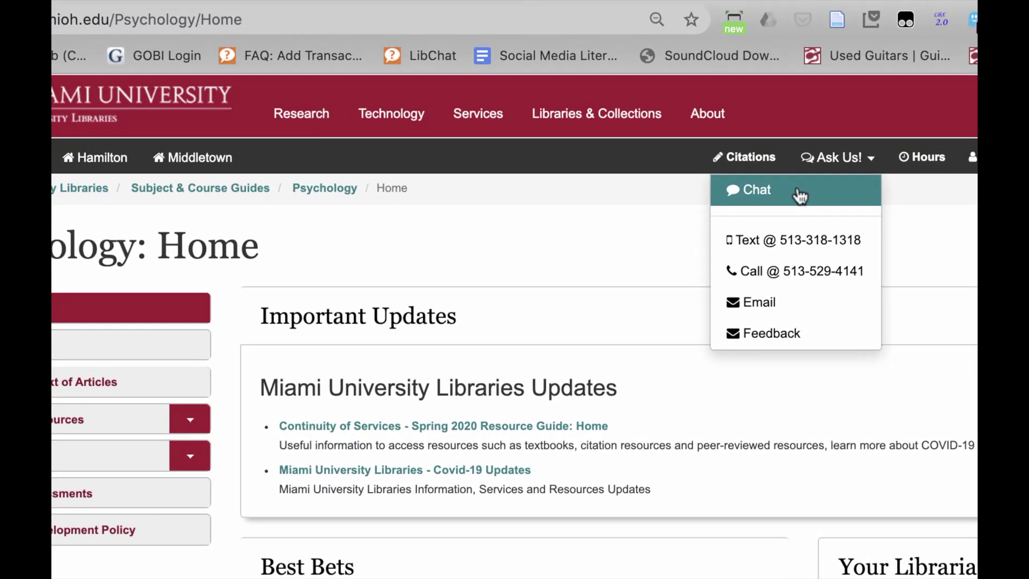
click(517, 295)
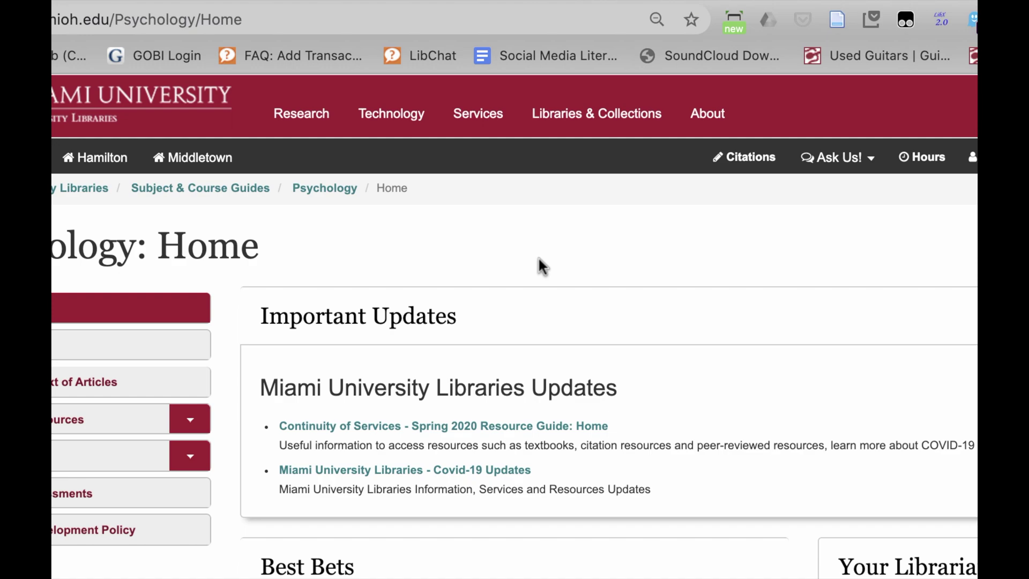
scroll(539, 256, down, 5)
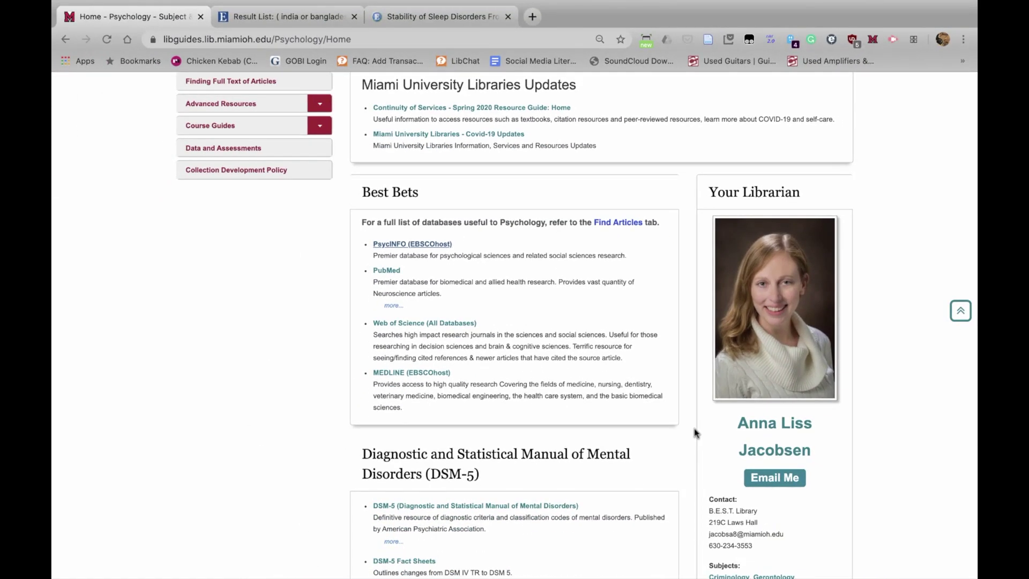